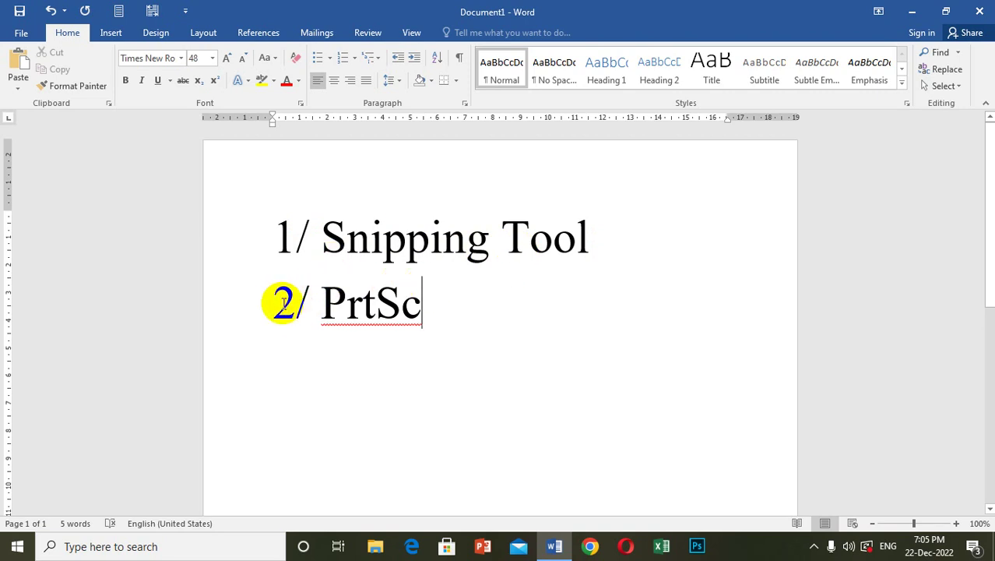
# Highlight the '1/ Snipping Tool' and '2/ PrtSc' lines in turn, leaving the caret after PrtSc.
pyautogui.moveTo(295, 305); pyautogui.dragTo(411, 305)
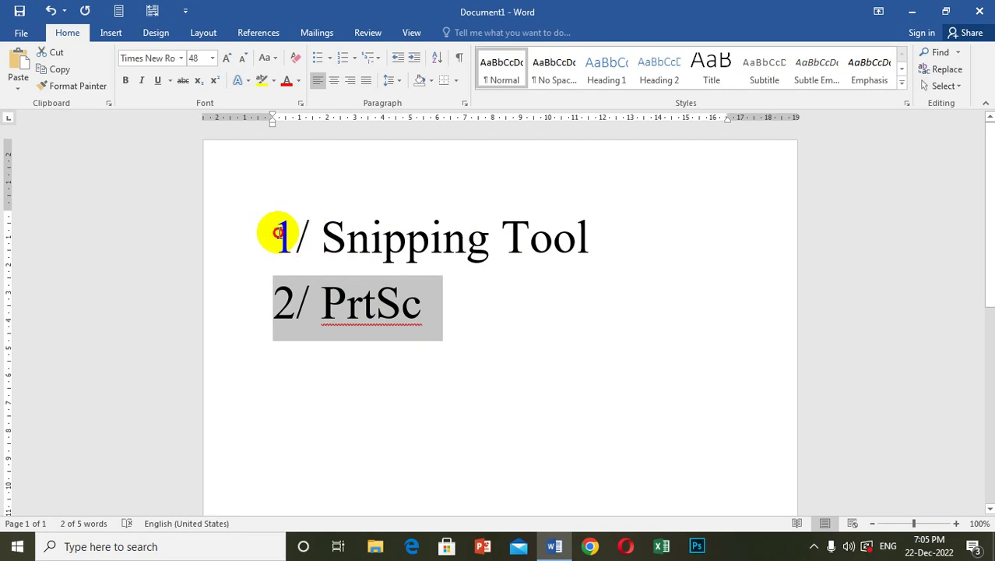
pyautogui.moveTo(278, 232); pyautogui.dragTo(598, 232)
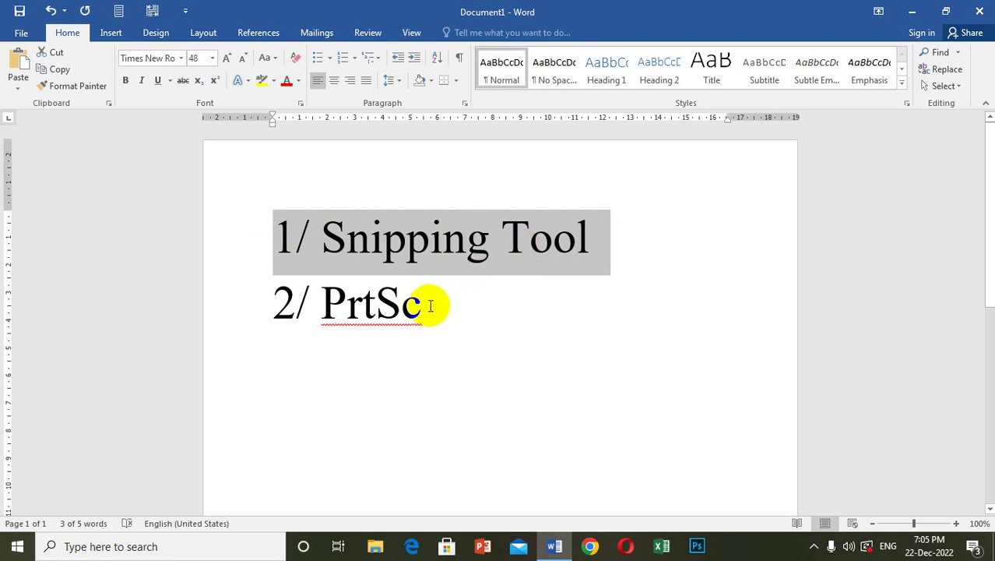
pyautogui.moveTo(423, 307); pyautogui.dragTo(273, 295)
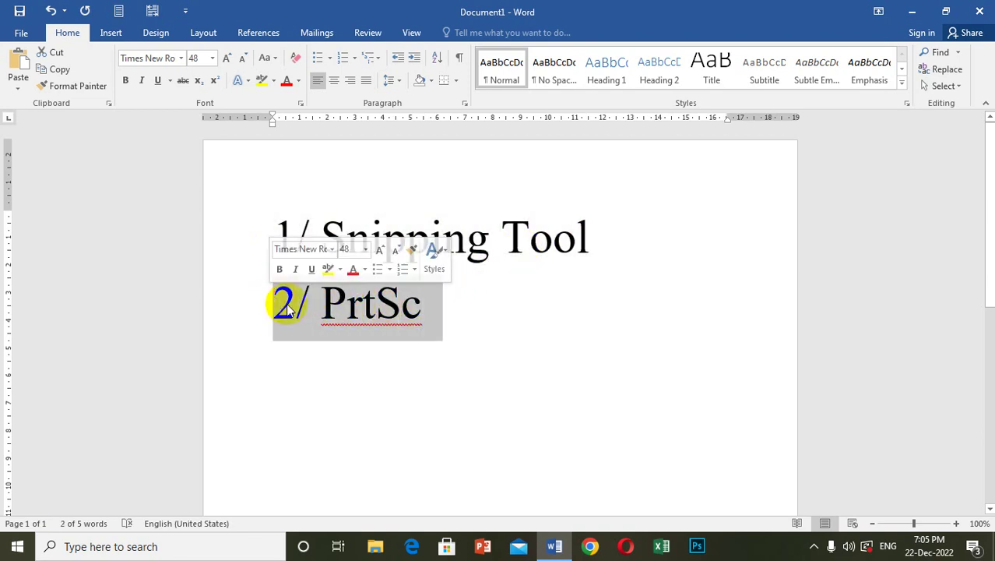
pyautogui.click(360, 316)
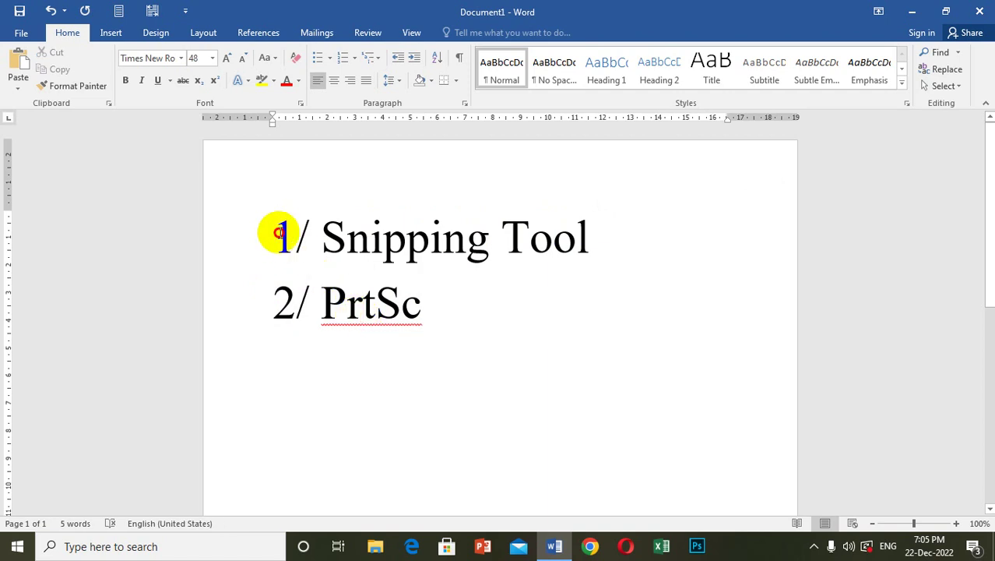
pyautogui.moveTo(278, 229); pyautogui.dragTo(573, 235)
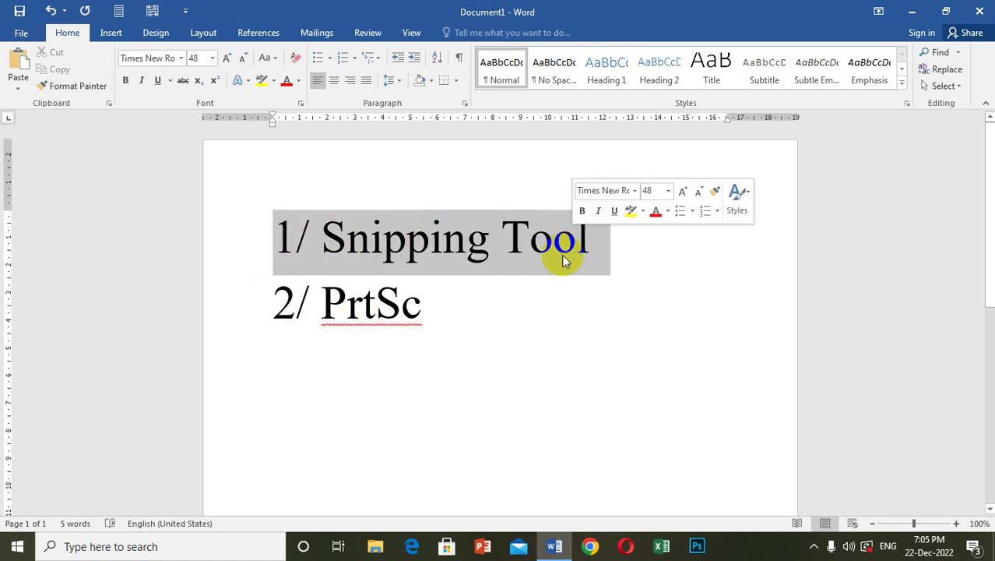
pyautogui.moveTo(271, 303); pyautogui.dragTo(387, 304)
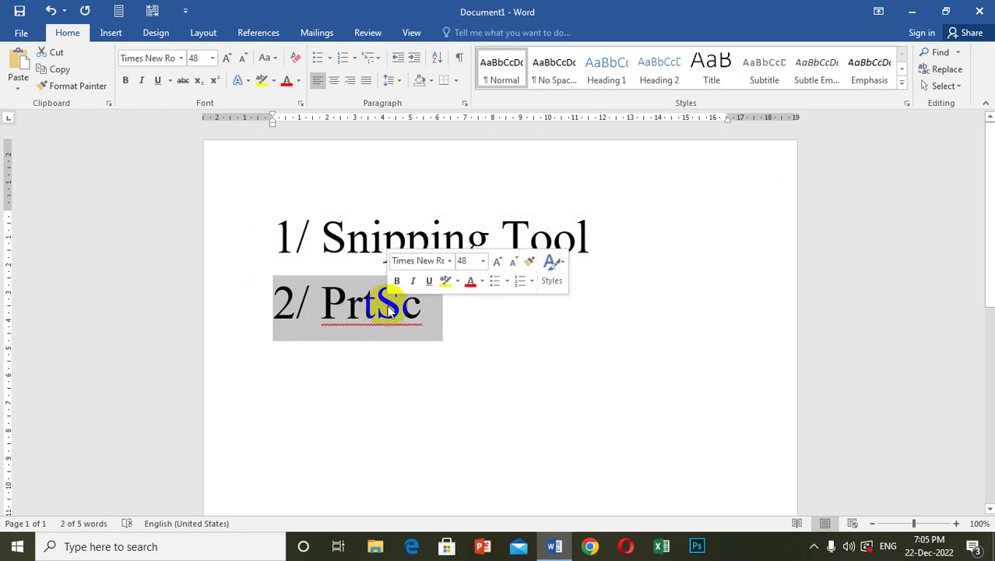
pyautogui.click(459, 312)
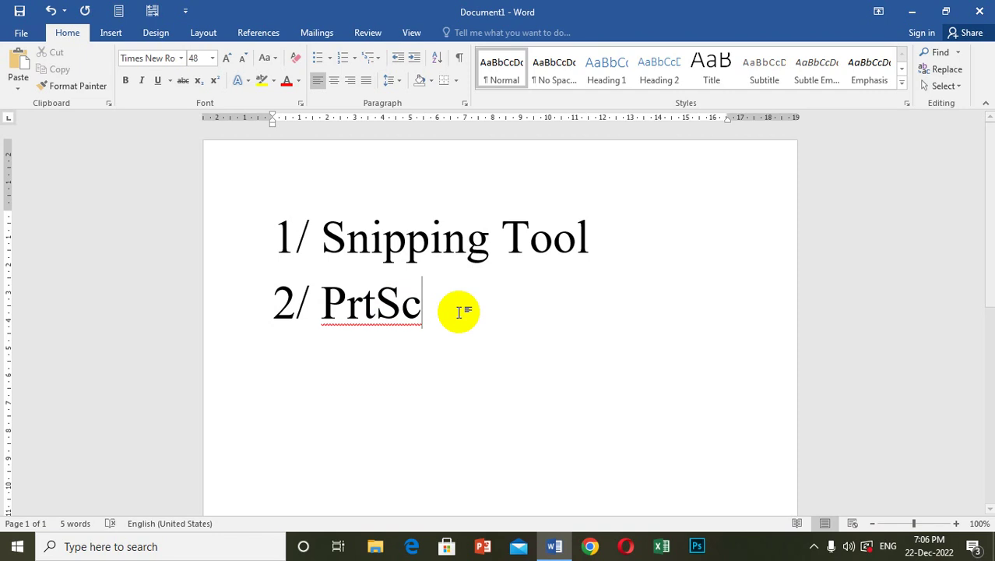
# Create a new blank document and insert the logo picture from the Desktop picture folder.
pyautogui.hotkey('ctrl', 'n')
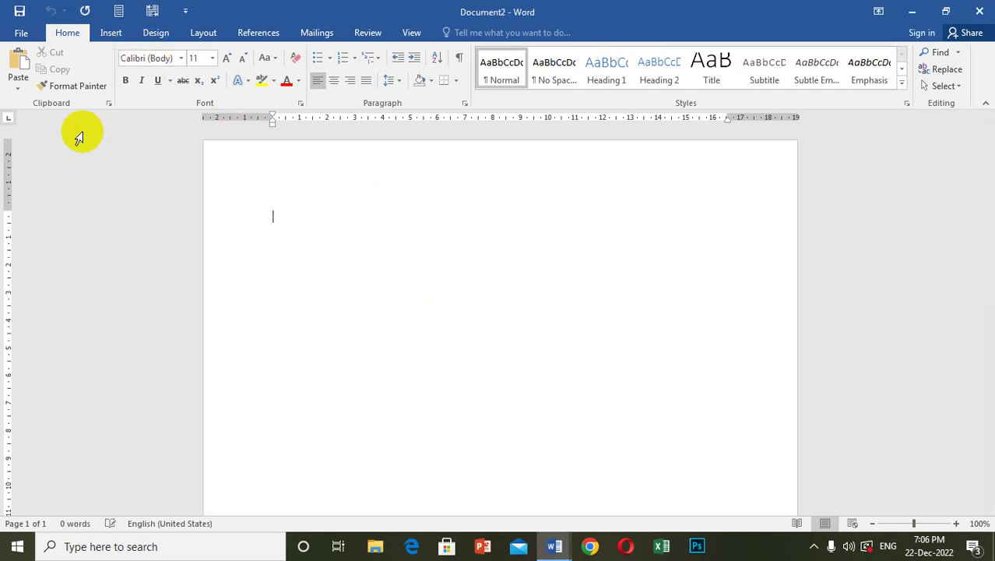
pyautogui.click(112, 35)
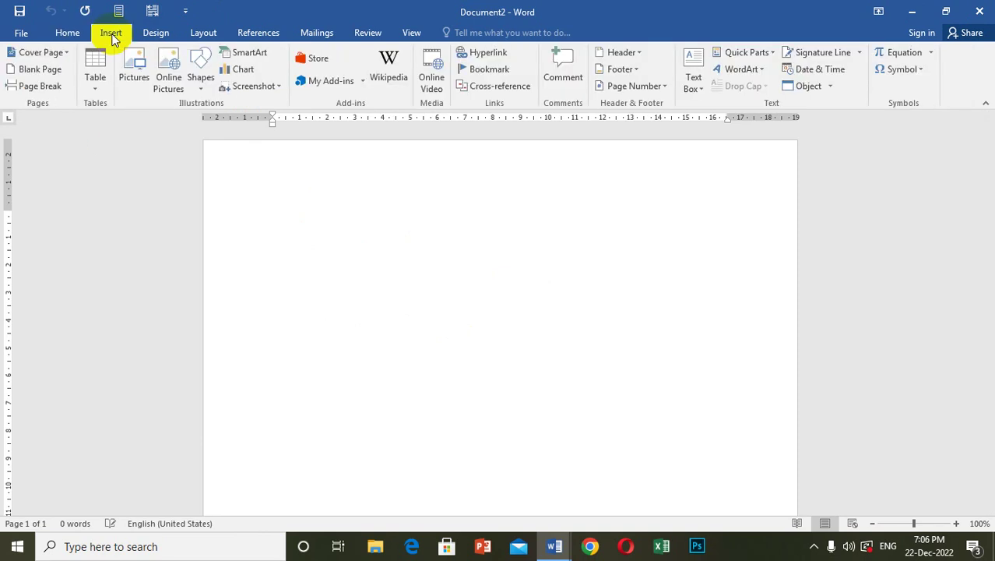
pyautogui.click(137, 71)
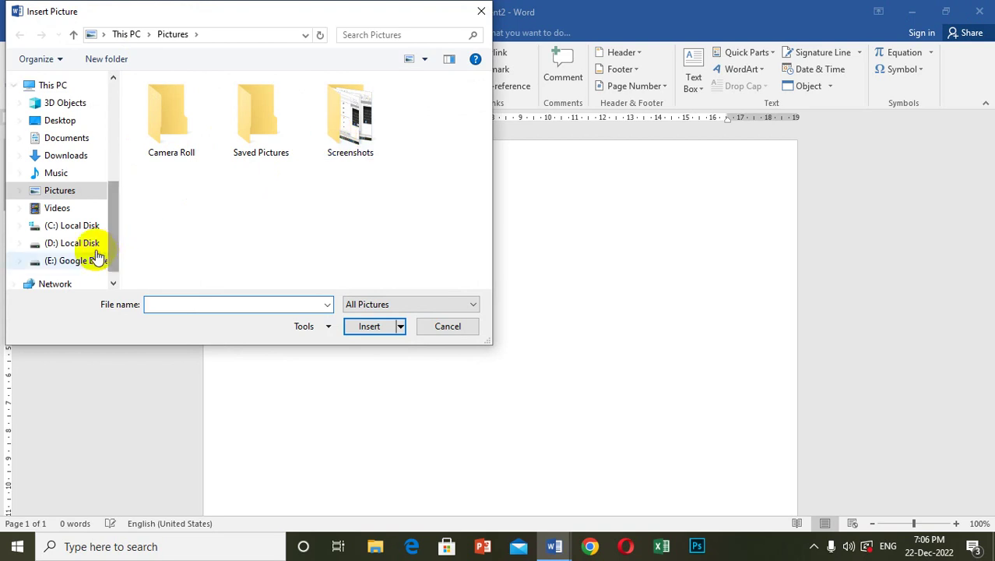
pyautogui.click(60, 122)
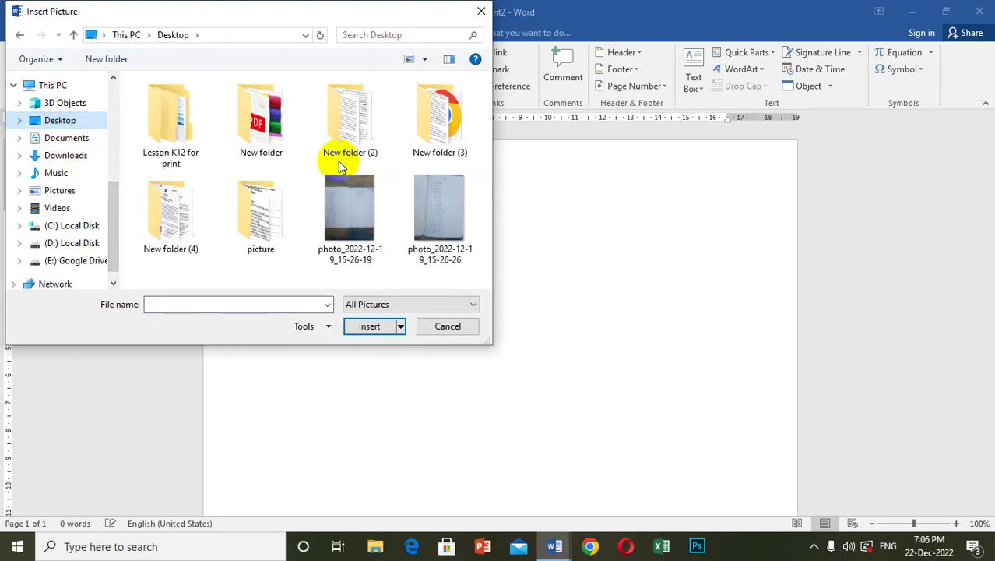
pyautogui.doubleClick(184, 216)
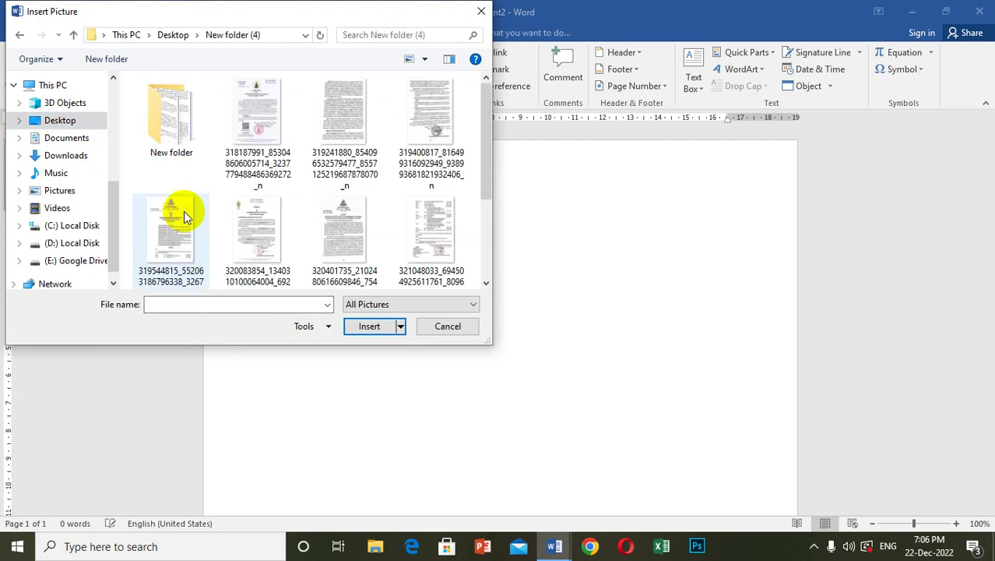
pyautogui.click(20, 35)
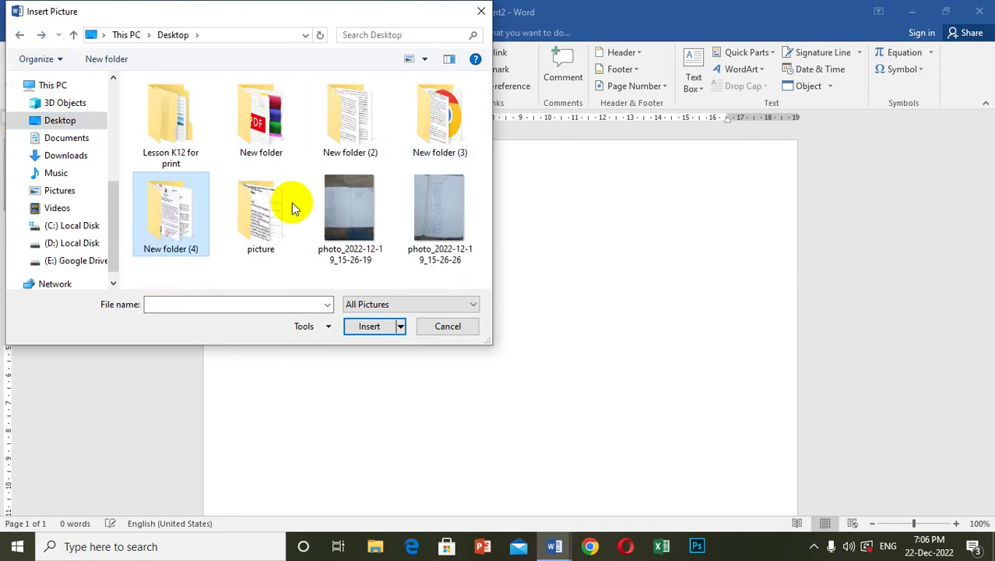
pyautogui.doubleClick(275, 218)
pyautogui.click(365, 136)
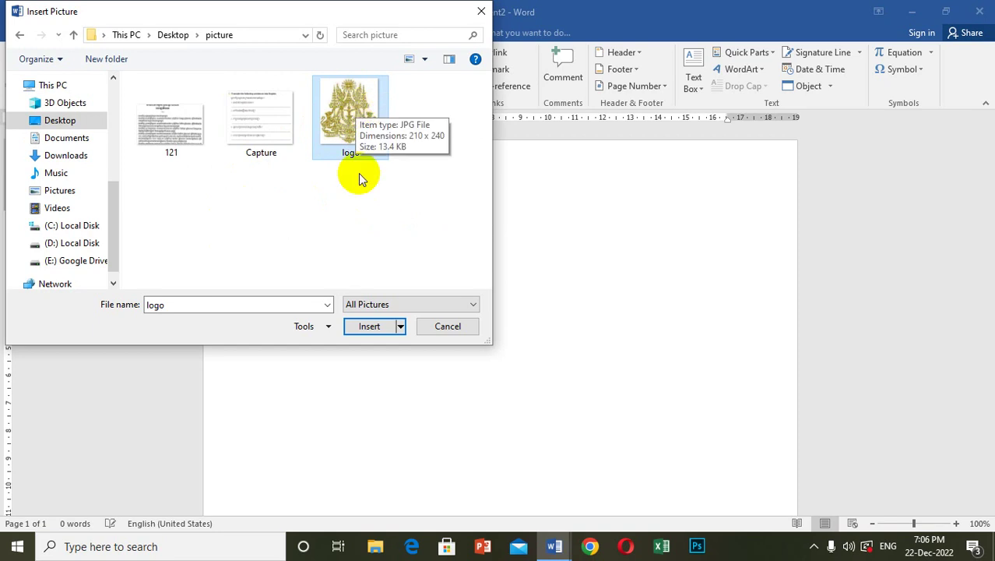
pyautogui.click(371, 330)
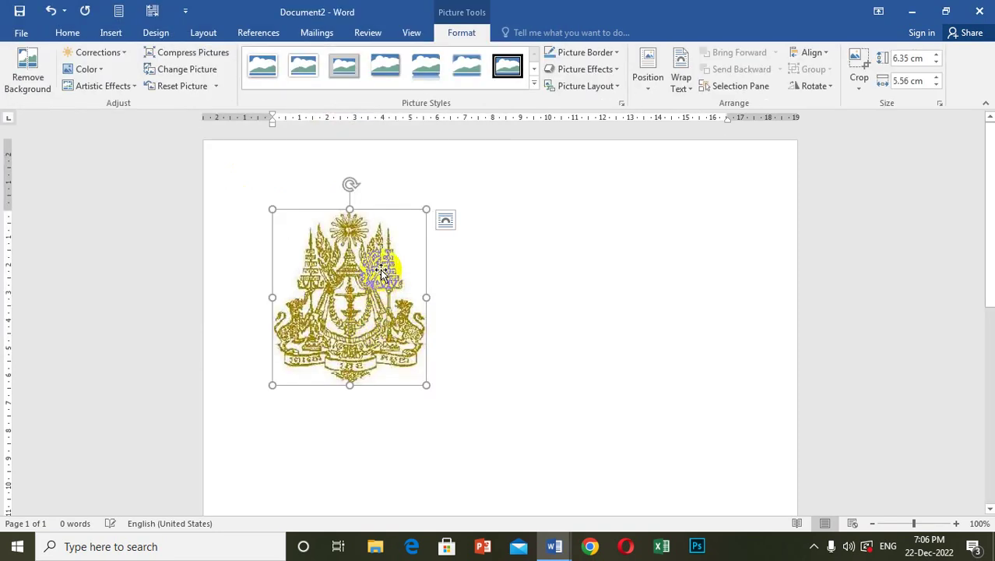
# Set the logo to In Front of Text, drag it to the page centre, then delete it.
pyautogui.click(445, 220)
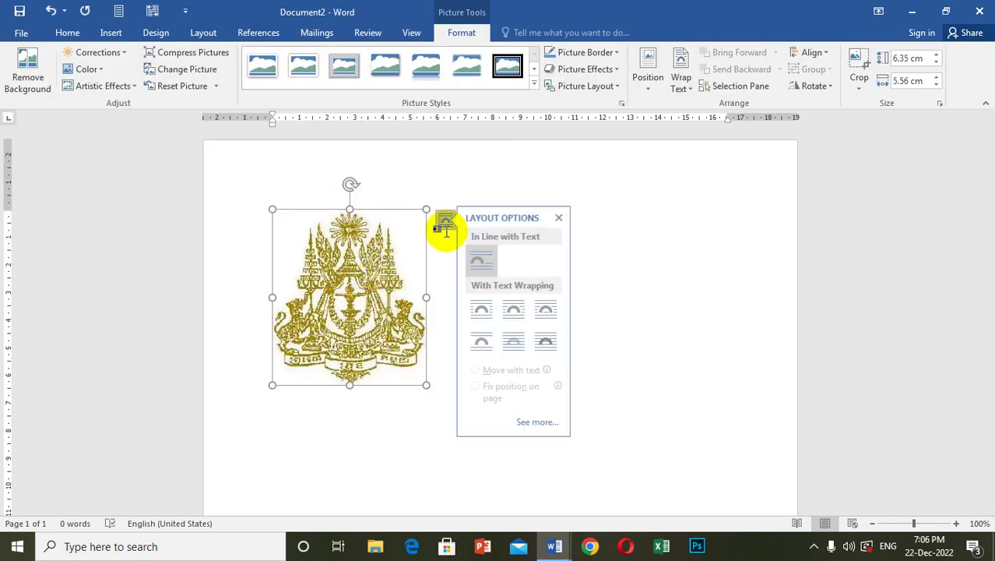
pyautogui.click(553, 340)
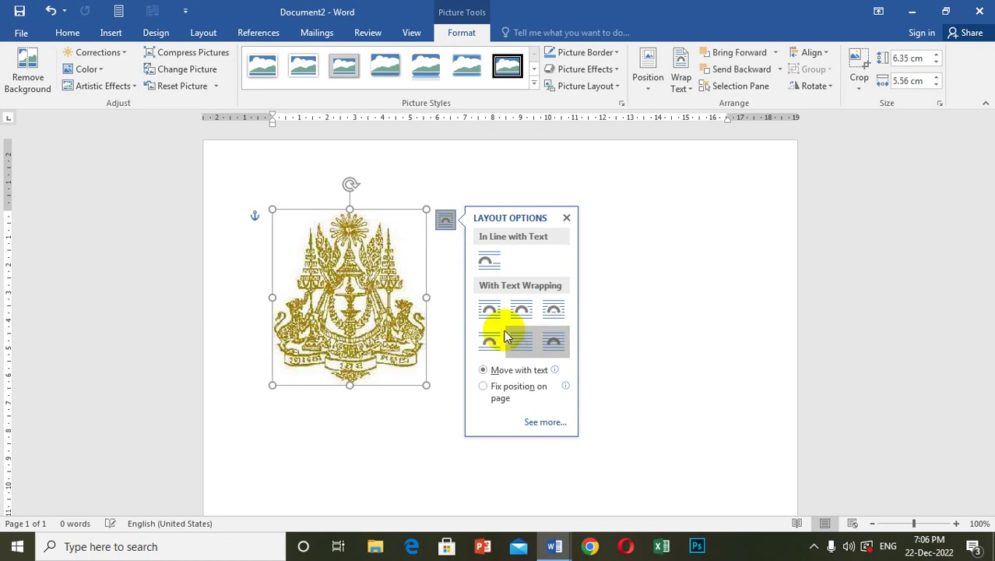
pyautogui.click(388, 377)
pyautogui.moveTo(376, 281); pyautogui.dragTo(508, 265)
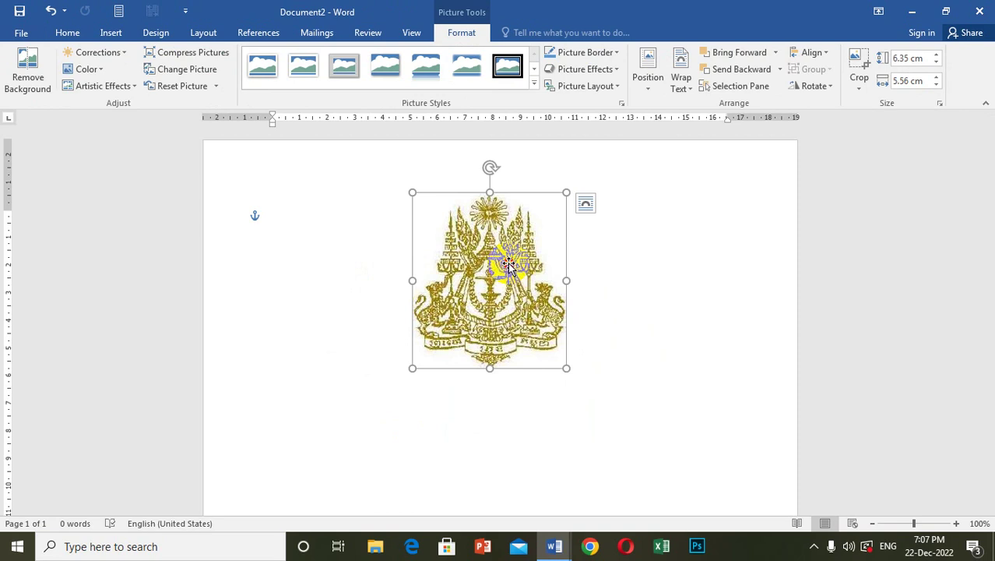
pyautogui.press('Delete')
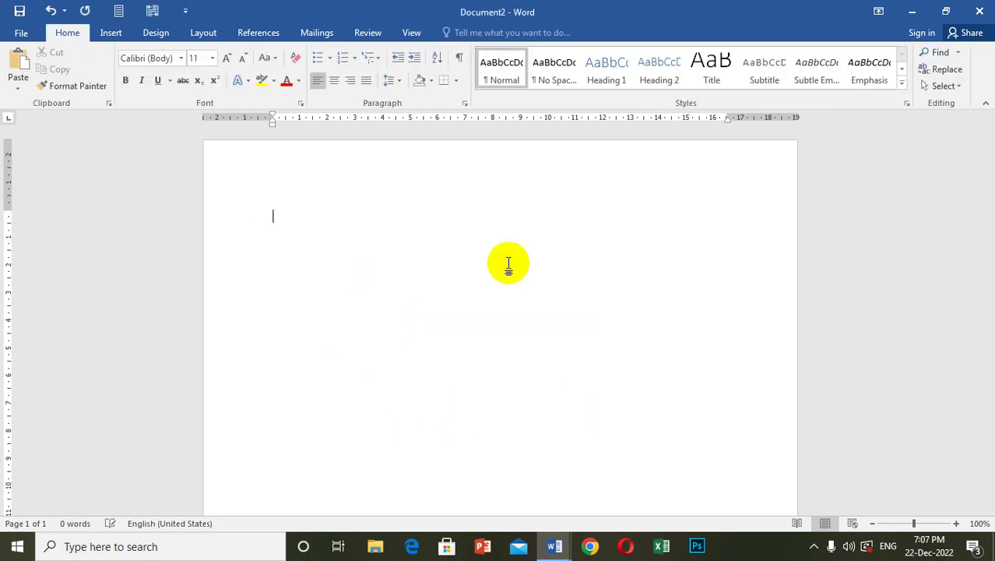
# Close Document2 without saving, then highlight the Snipping Tool line and PrtSc in Document1.
pyautogui.click(979, 11)
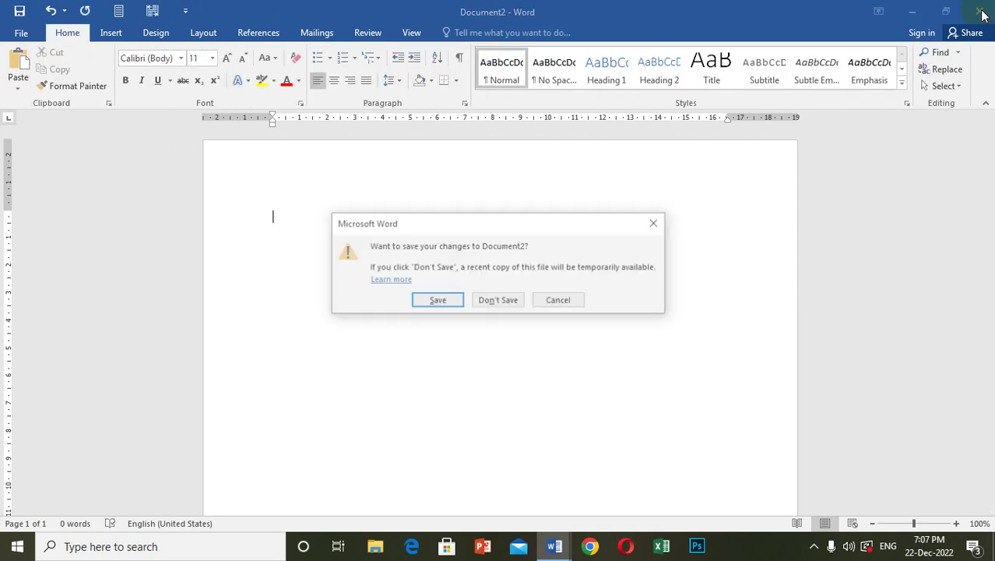
pyautogui.click(498, 299)
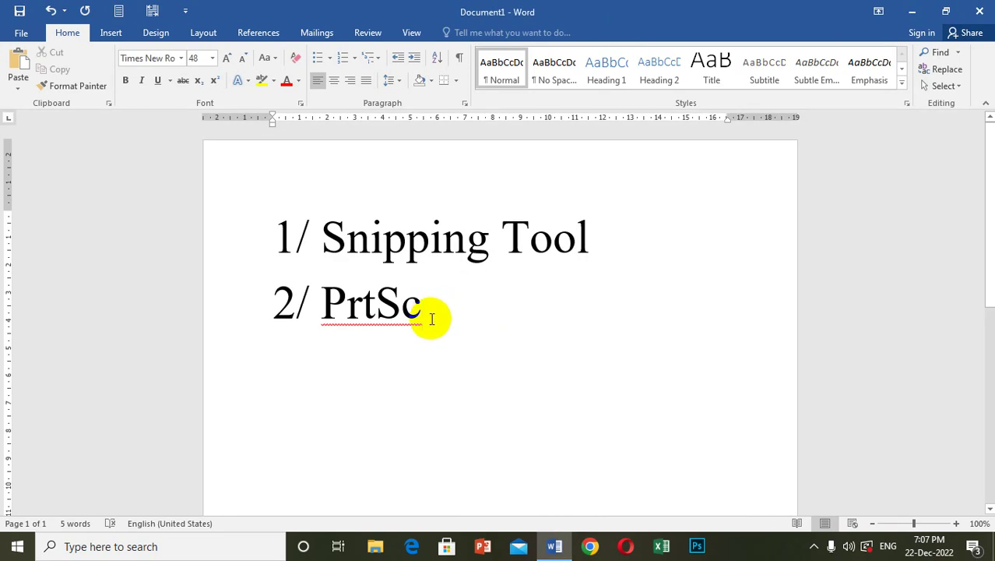
pyautogui.click(589, 238)
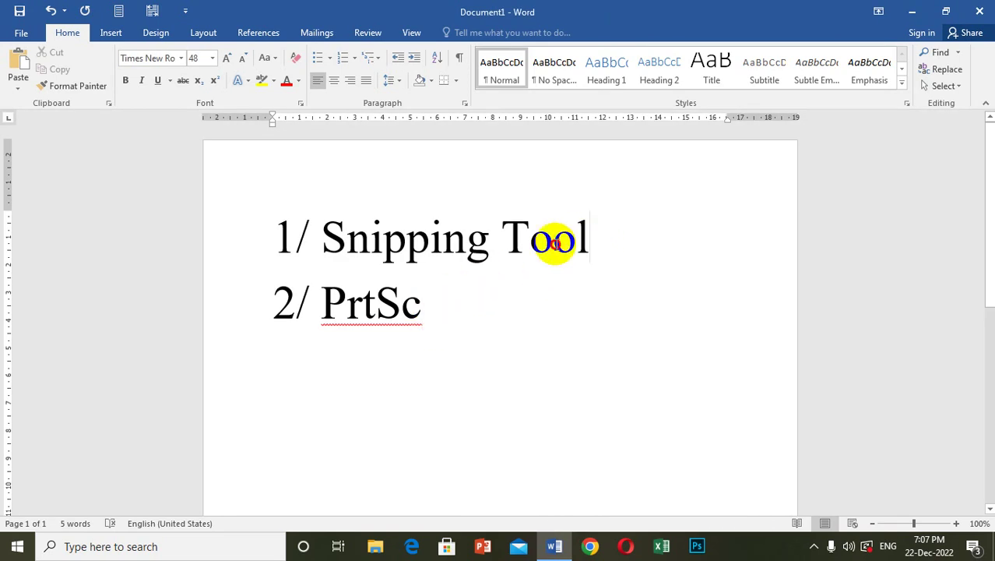
pyautogui.moveTo(555, 243); pyautogui.dragTo(275, 229)
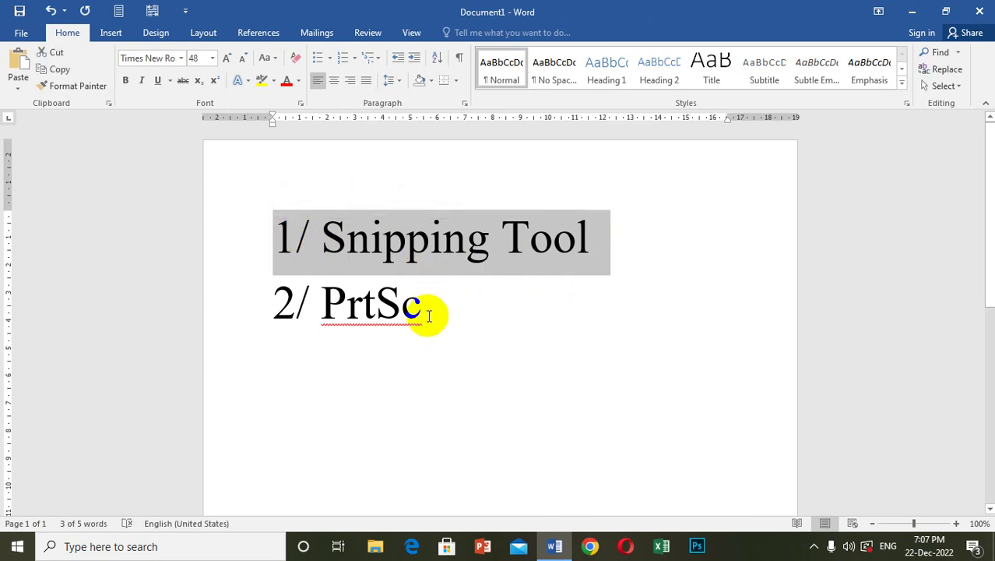
pyautogui.moveTo(426, 315); pyautogui.dragTo(319, 313)
pyautogui.click(348, 313)
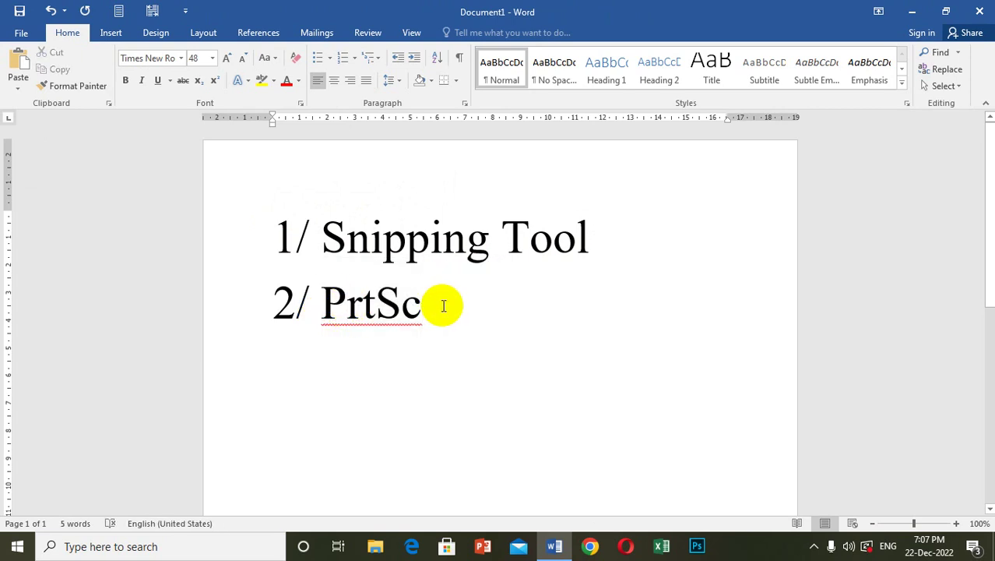
# Append '= Print Screen' to line 2, then highlight Sc, int and PrtSc to explain the abbreviation.
pyautogui.write('=')
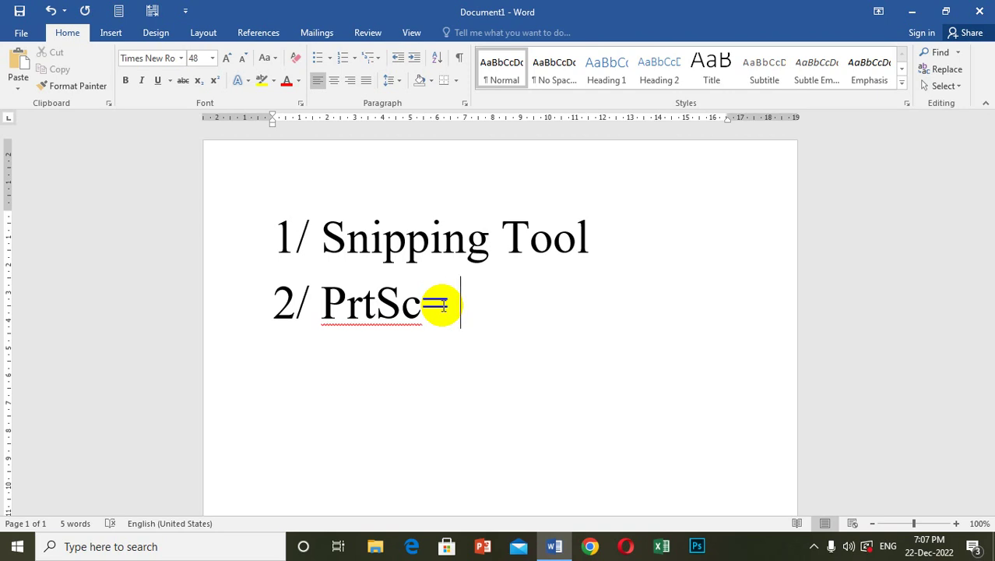
pyautogui.write(' Pr')
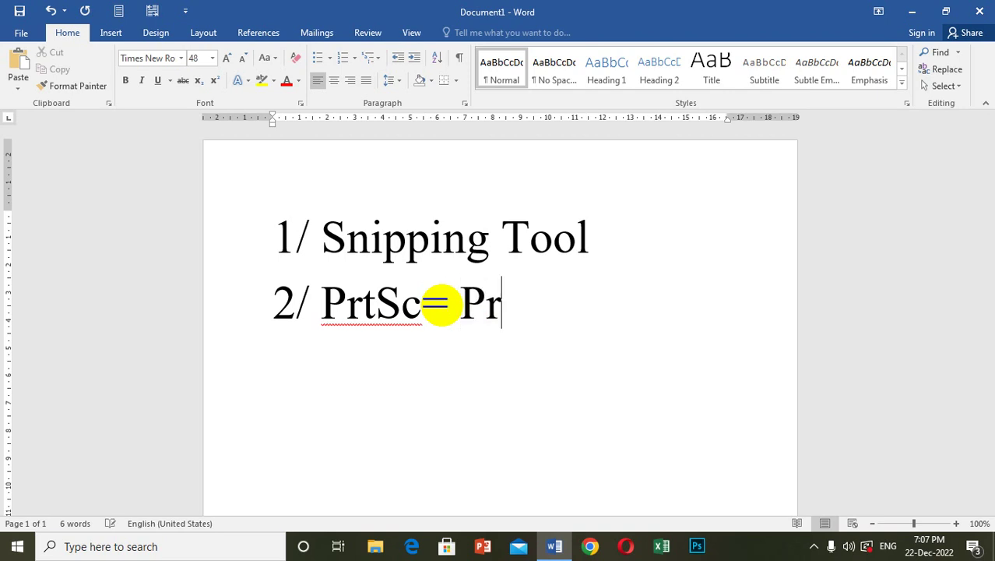
pyautogui.write('in')
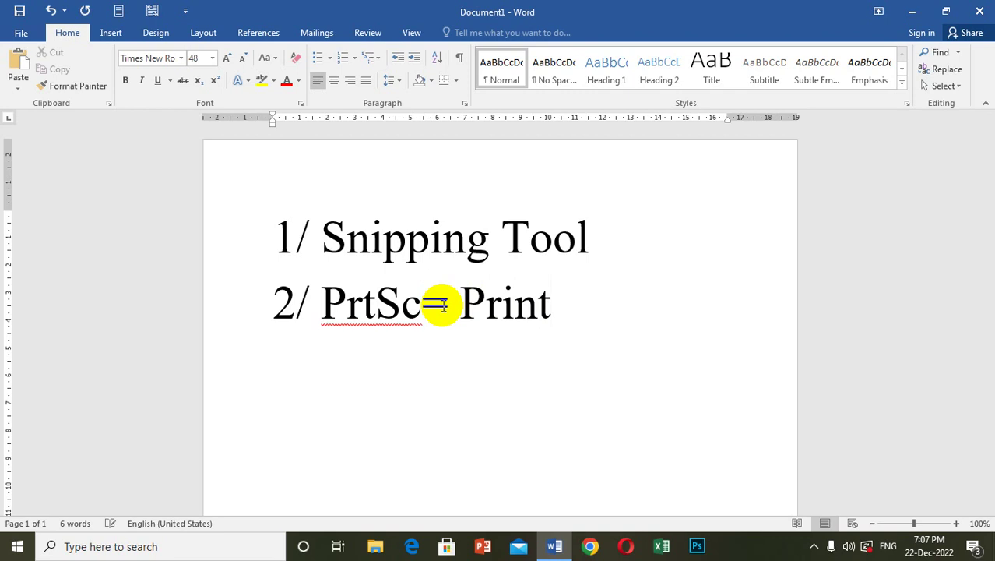
pyautogui.write('t Scree')
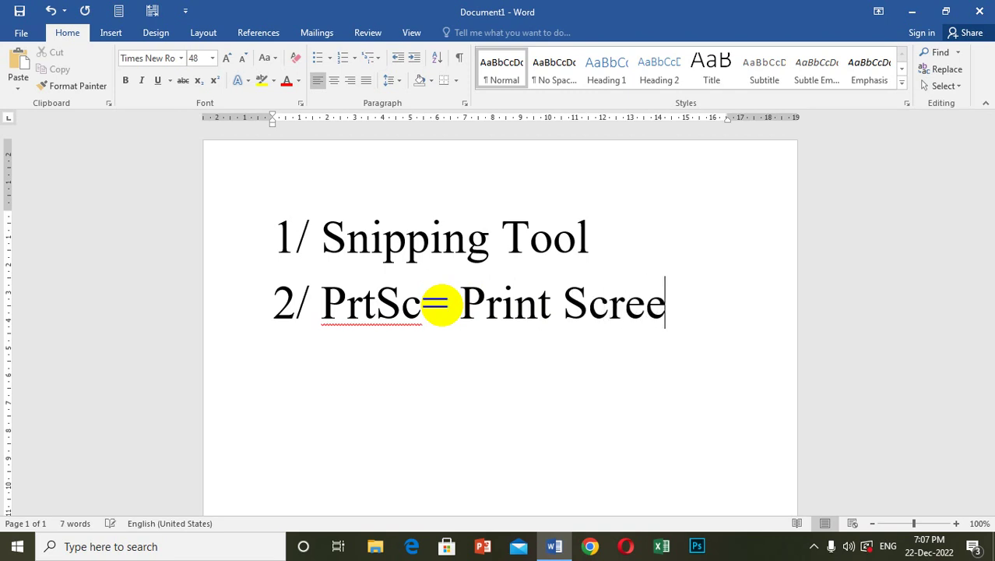
pyautogui.write('n')
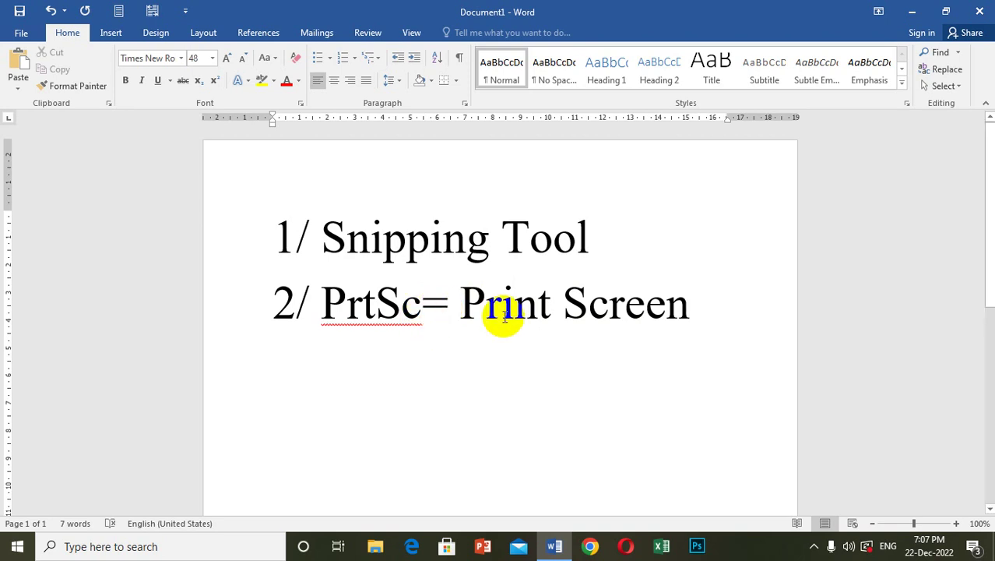
pyautogui.moveTo(608, 305); pyautogui.dragTo(563, 301)
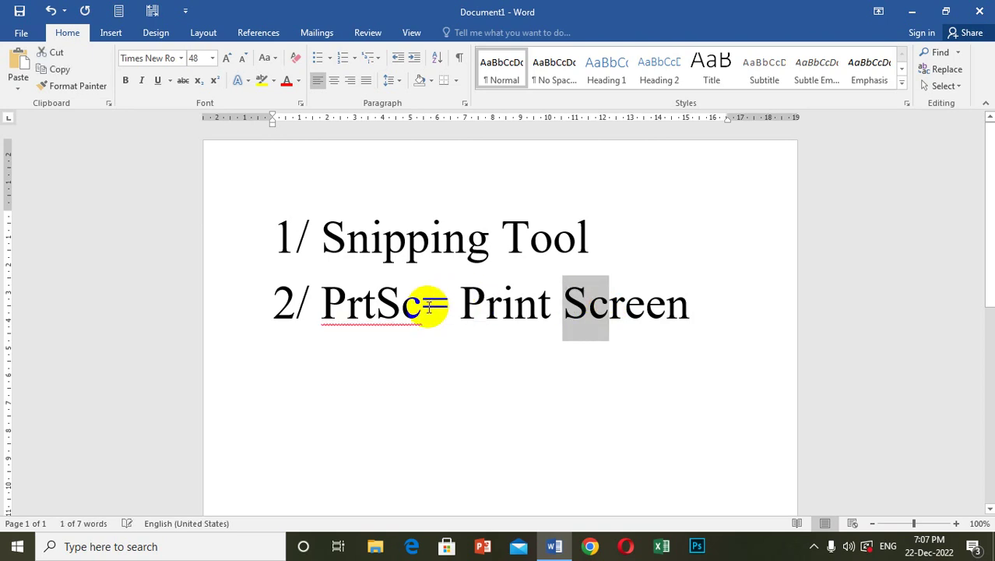
pyautogui.moveTo(421, 302); pyautogui.dragTo(387, 301)
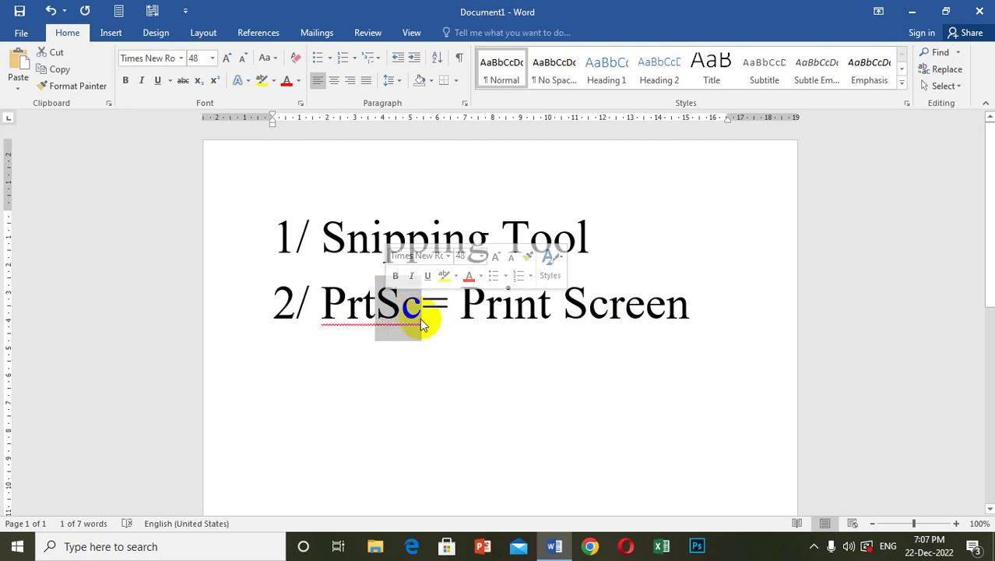
pyautogui.click(363, 311)
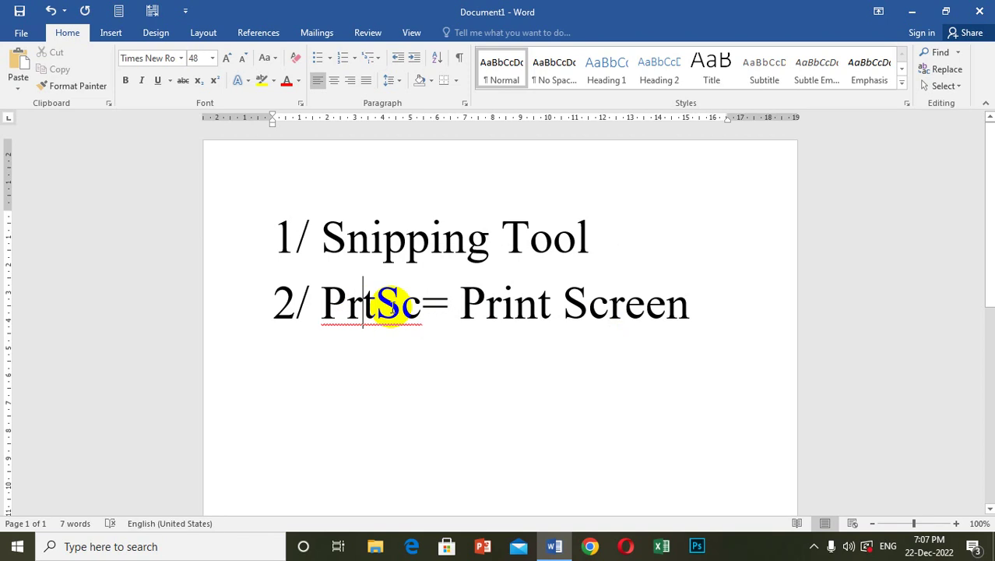
pyautogui.click(502, 306)
pyautogui.moveTo(507, 307); pyautogui.dragTo(537, 313)
pyautogui.click(552, 312)
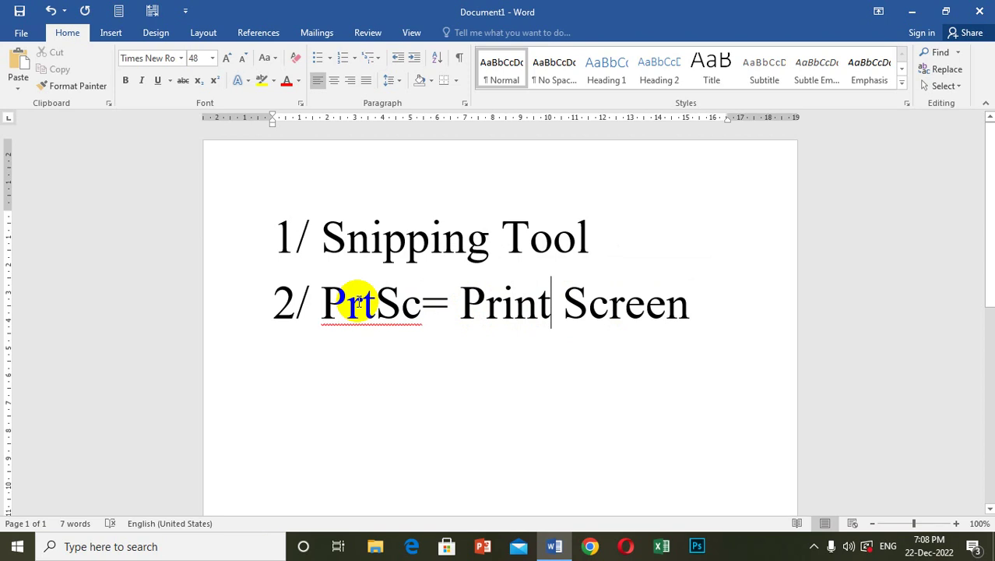
pyautogui.moveTo(321, 304); pyautogui.dragTo(421, 306)
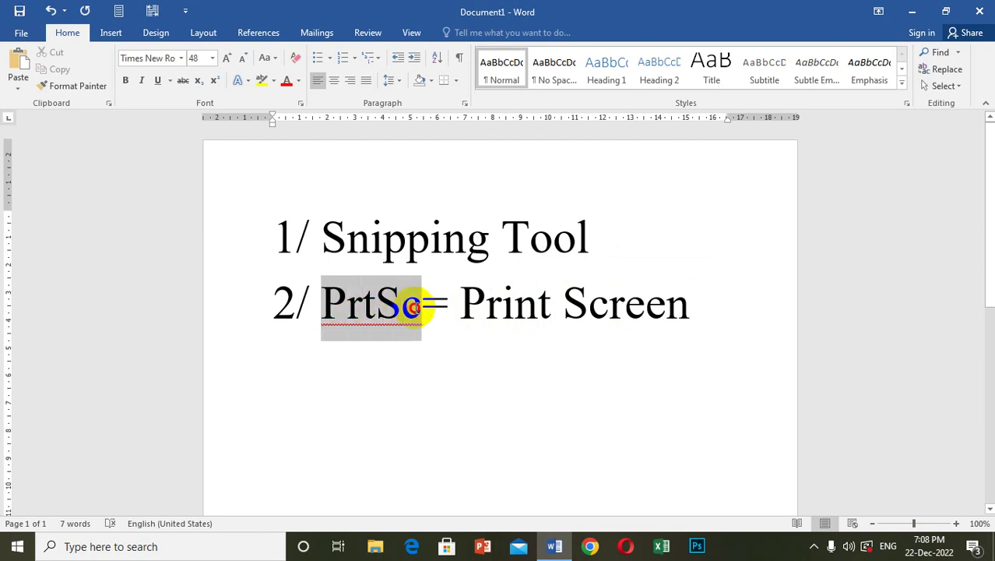
pyautogui.click(146, 547)
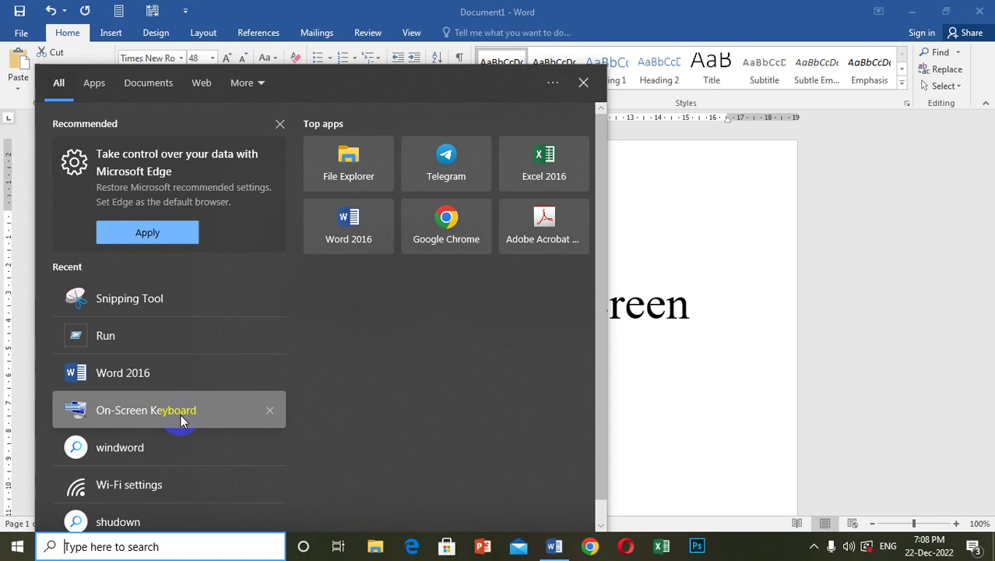
pyautogui.click(155, 410)
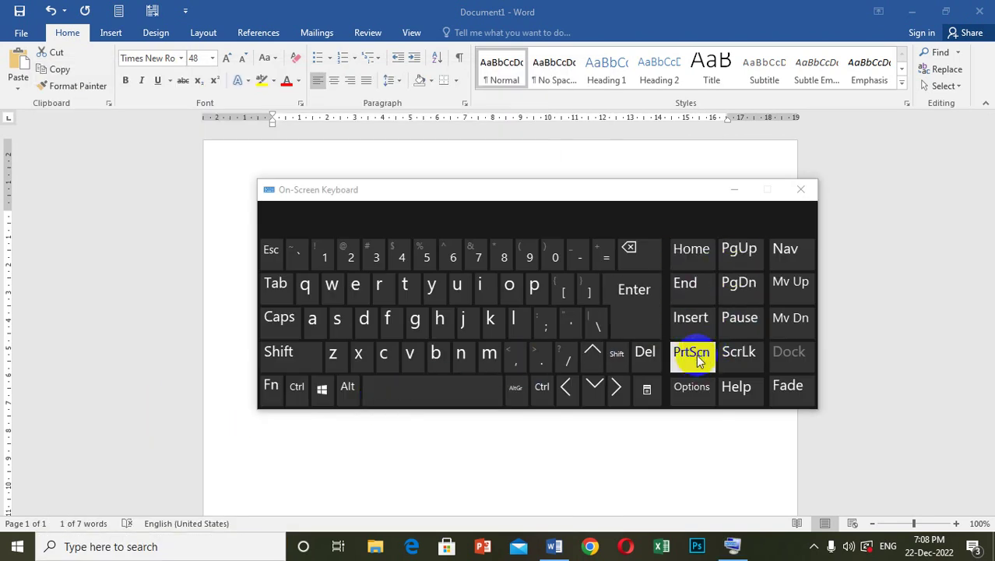
pyautogui.click(733, 352)
pyautogui.click(801, 194)
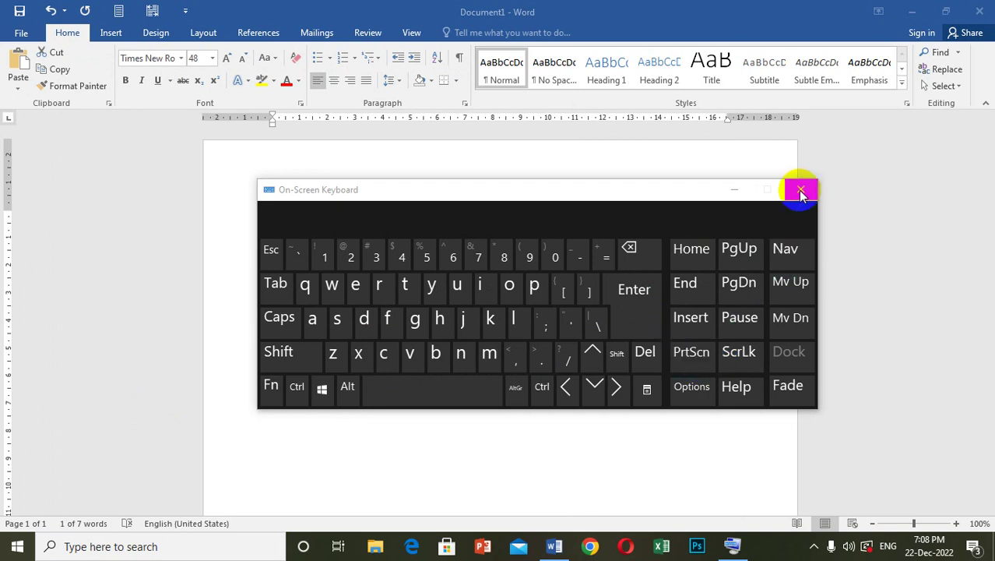
pyautogui.click(593, 273)
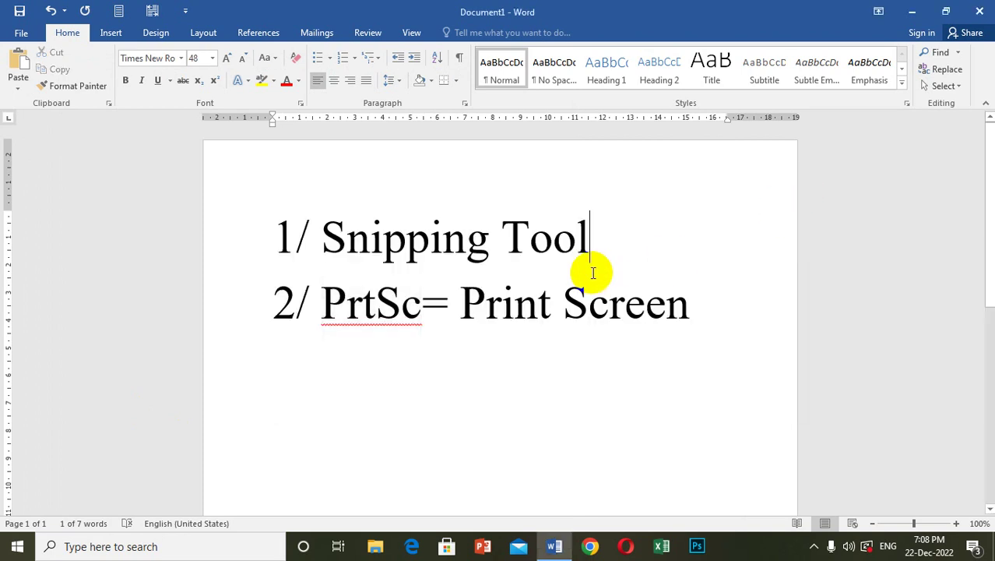
# Highlight 'Snipping Tool' on line 1, minimise Word, and start a Windows search.
pyautogui.moveTo(591, 230); pyautogui.dragTo(284, 230)
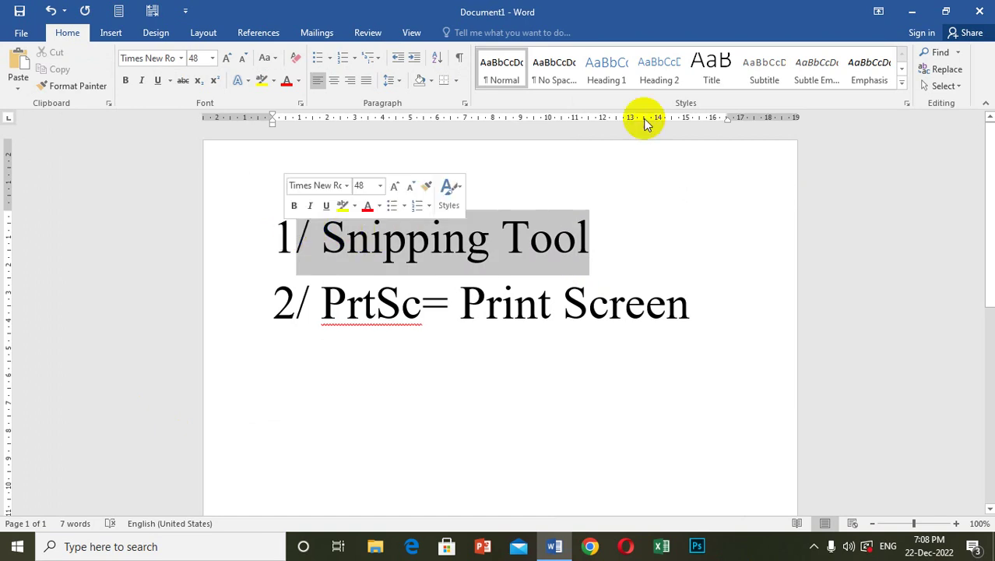
pyautogui.click(912, 12)
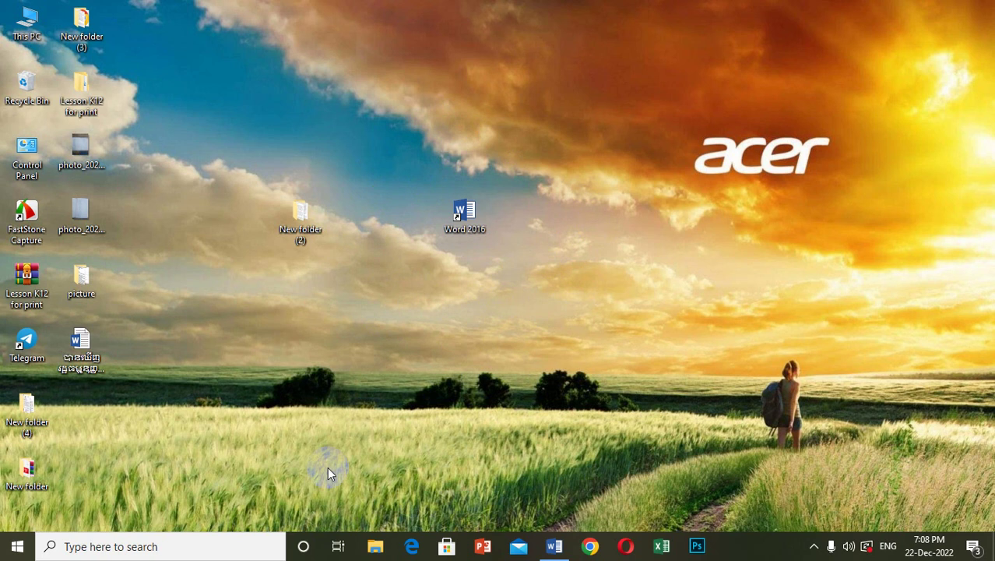
pyautogui.click(77, 549)
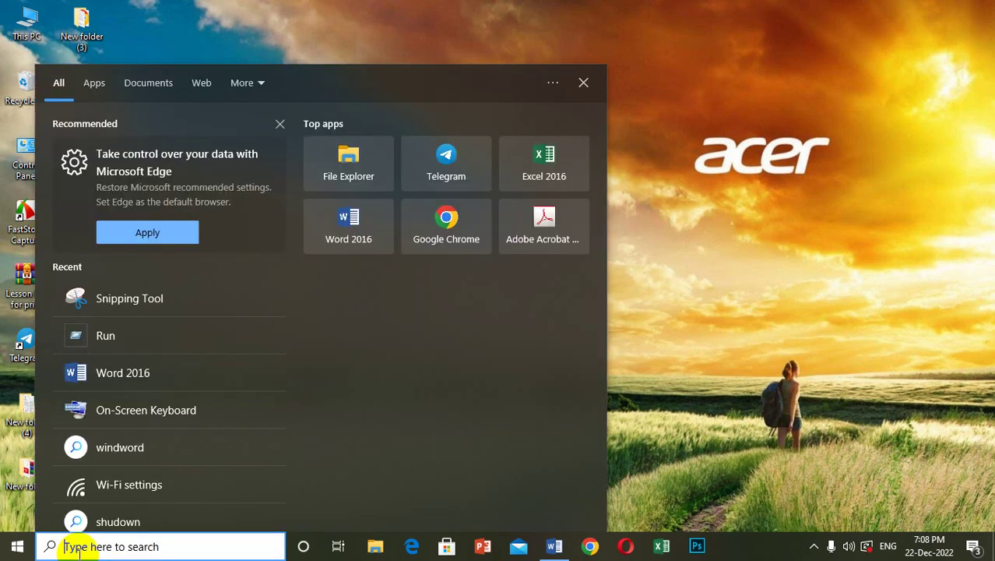
# Search for 'snipping toll' and launch Snipping Tool from the results.
pyautogui.write('s')
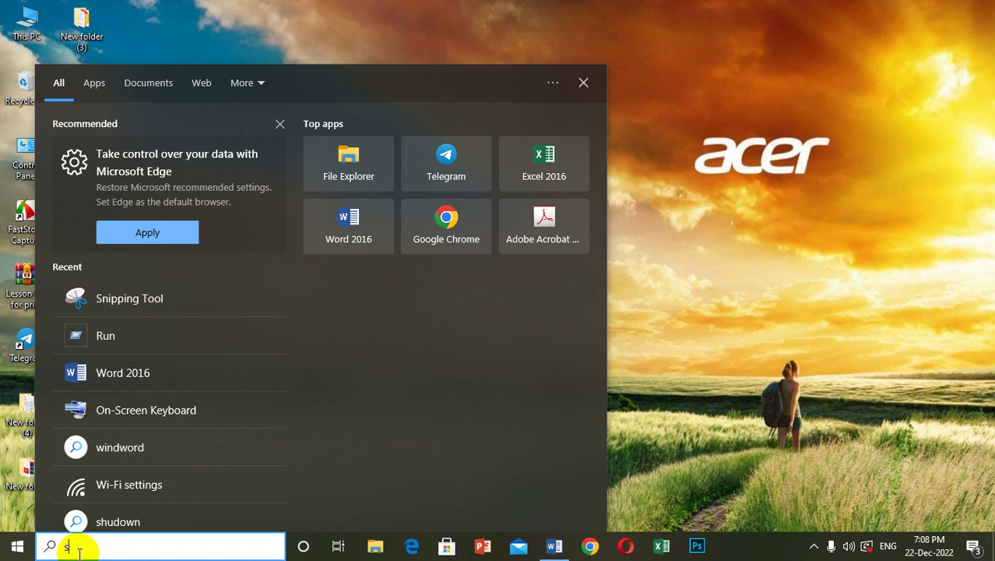
pyautogui.write('n')
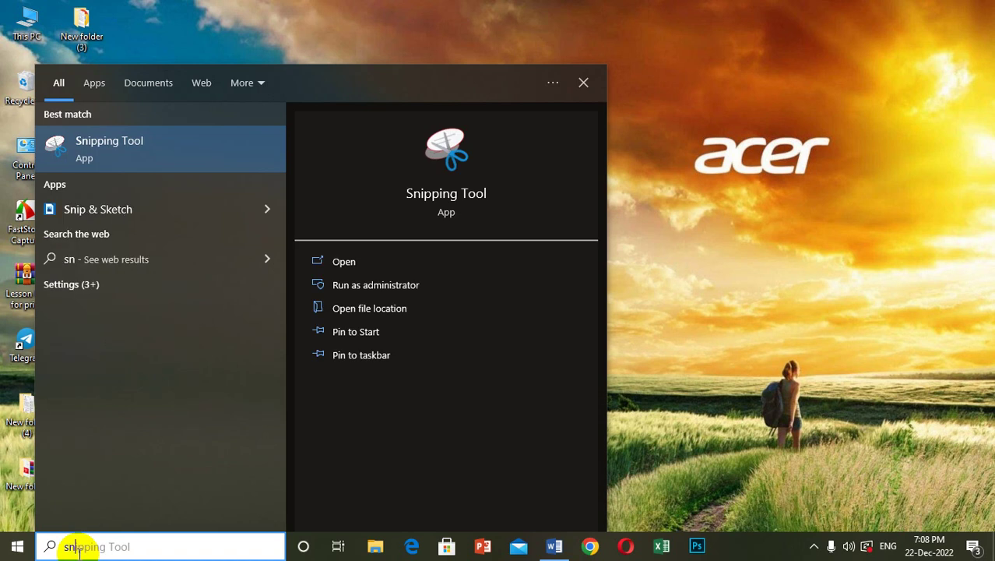
pyautogui.write('ipp')
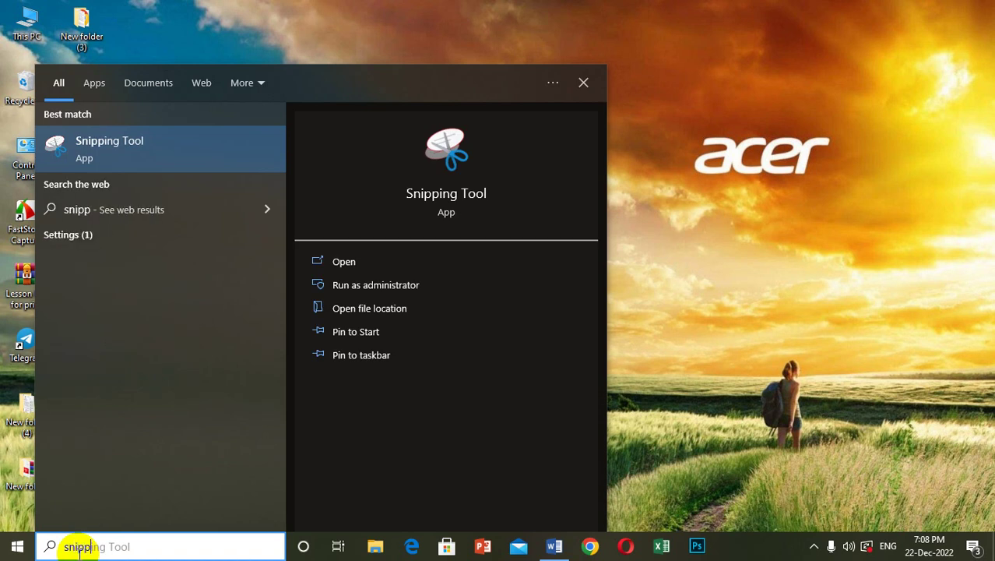
pyautogui.write('ing')
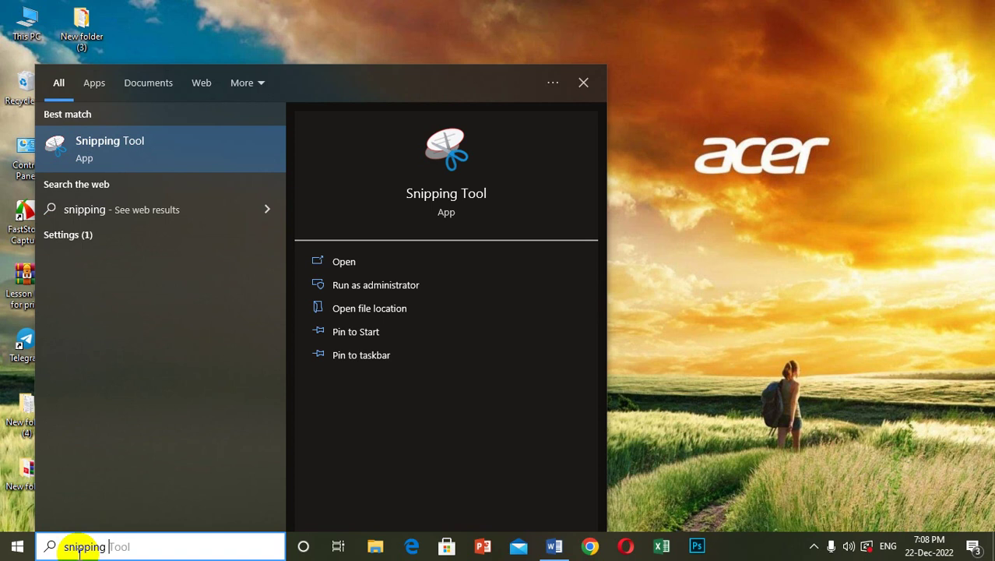
pyautogui.write(' toll')
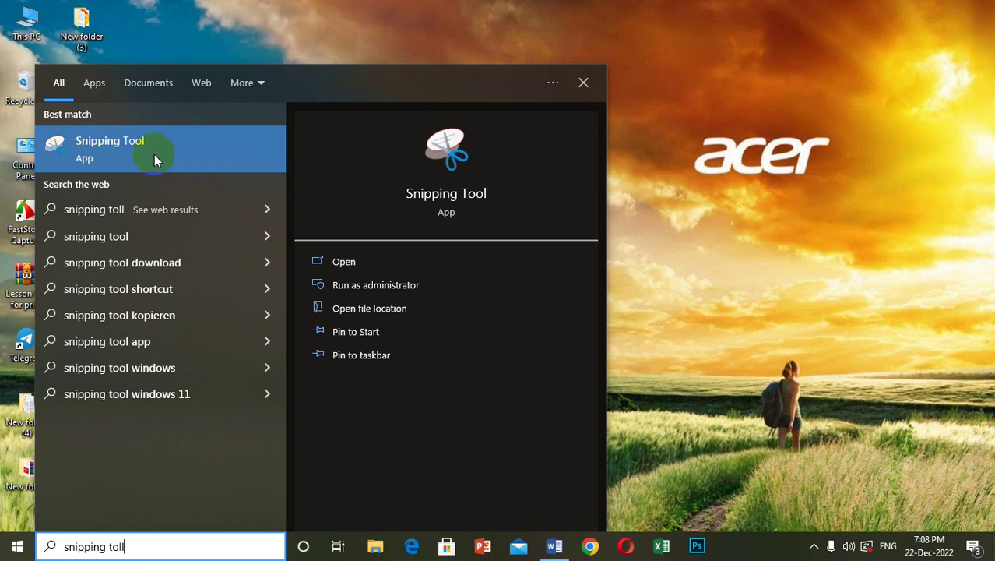
pyautogui.click(100, 153)
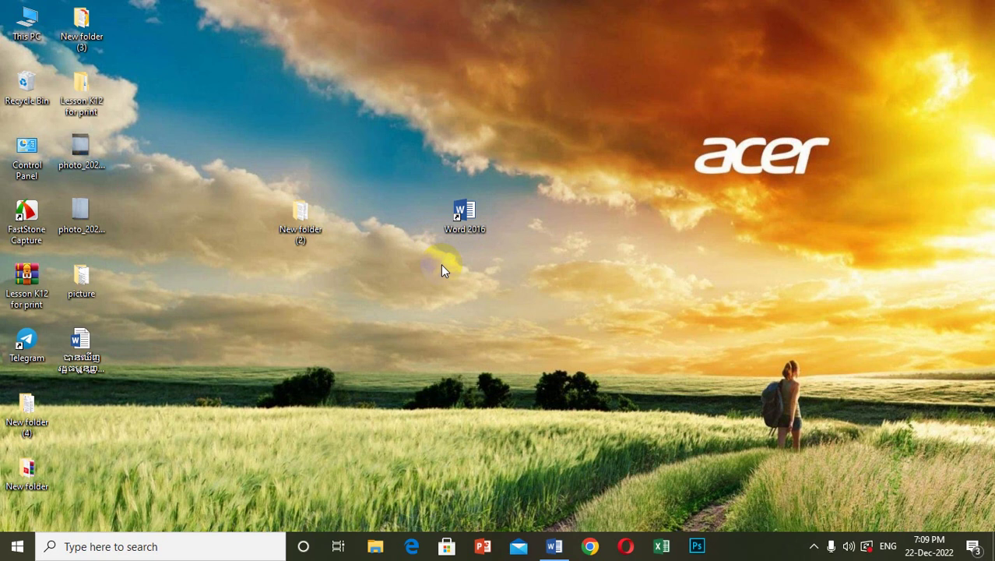
# Centre the Snipping Tool window and snip a desktop rectangle around the New folder (2) and Word 2016 icons.
pyautogui.hotkey('ctrl', 'alt', 's')
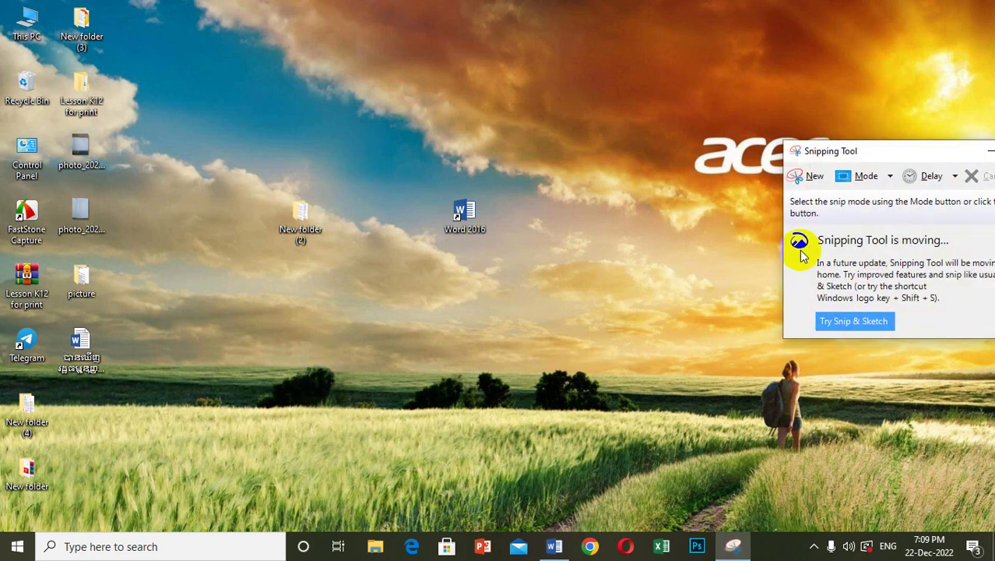
pyautogui.moveTo(904, 155); pyautogui.dragTo(637, 145)
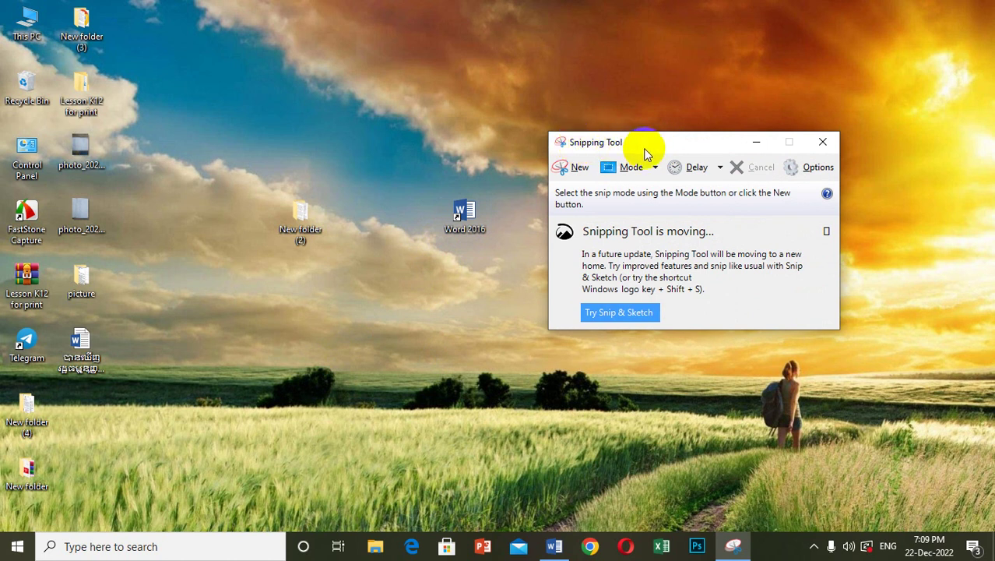
pyautogui.click(574, 170)
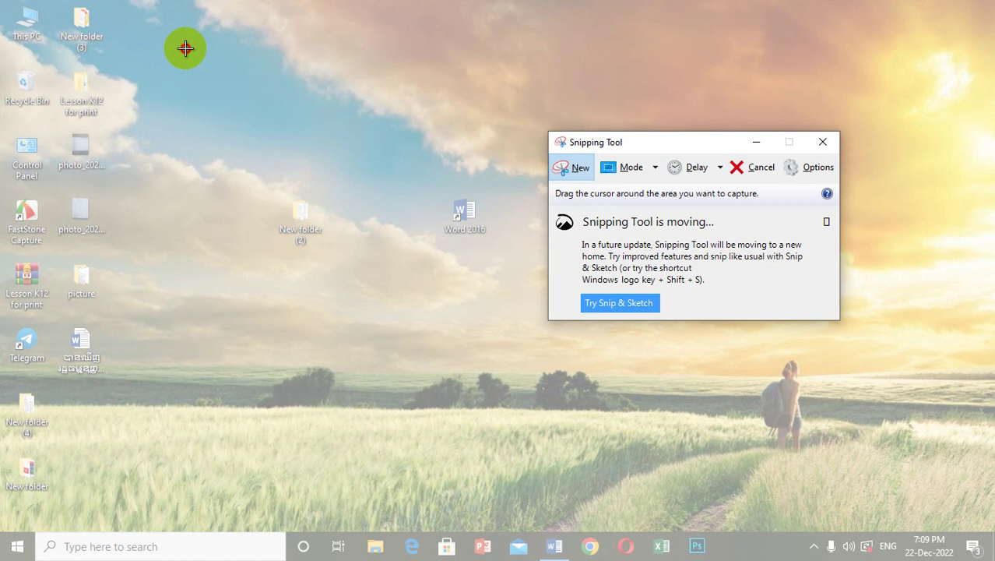
pyautogui.moveTo(186, 48); pyautogui.dragTo(761, 436)
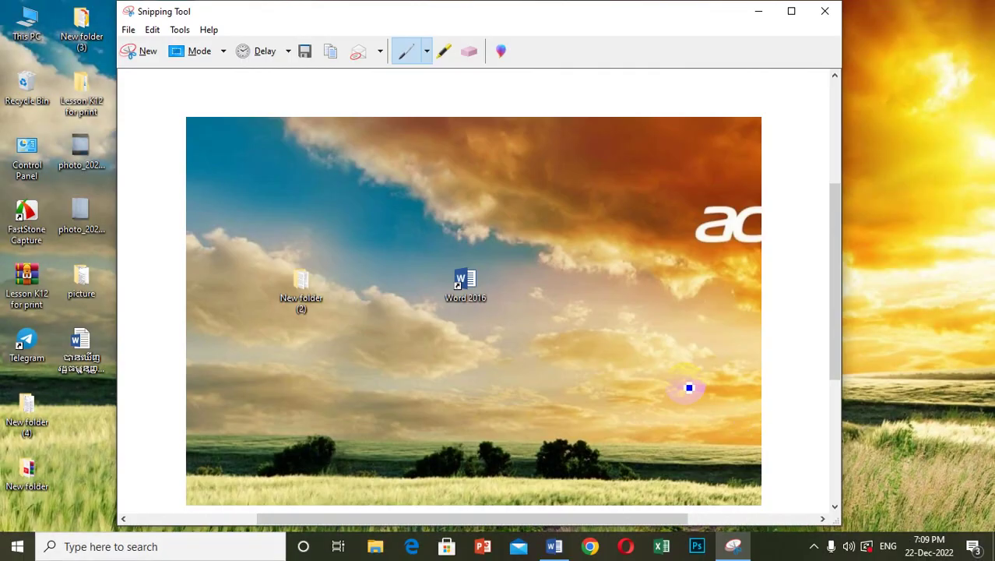
pyautogui.scroll(-2, 446, 260)
pyautogui.scroll(1, 449, 263)
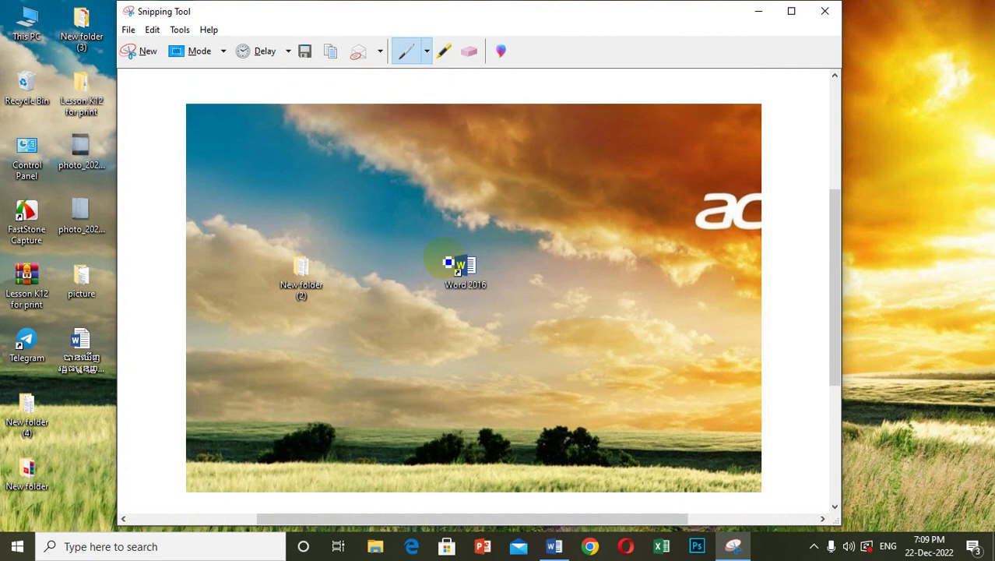
pyautogui.scroll(-2, 446, 259)
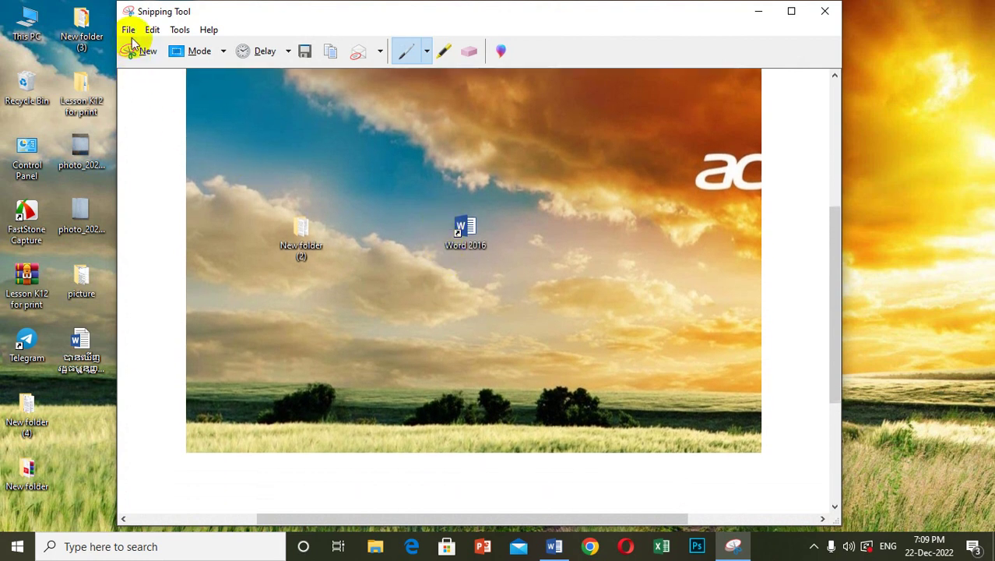
# Open Save As on the Desktop and create a new folder there.
pyautogui.click(128, 29)
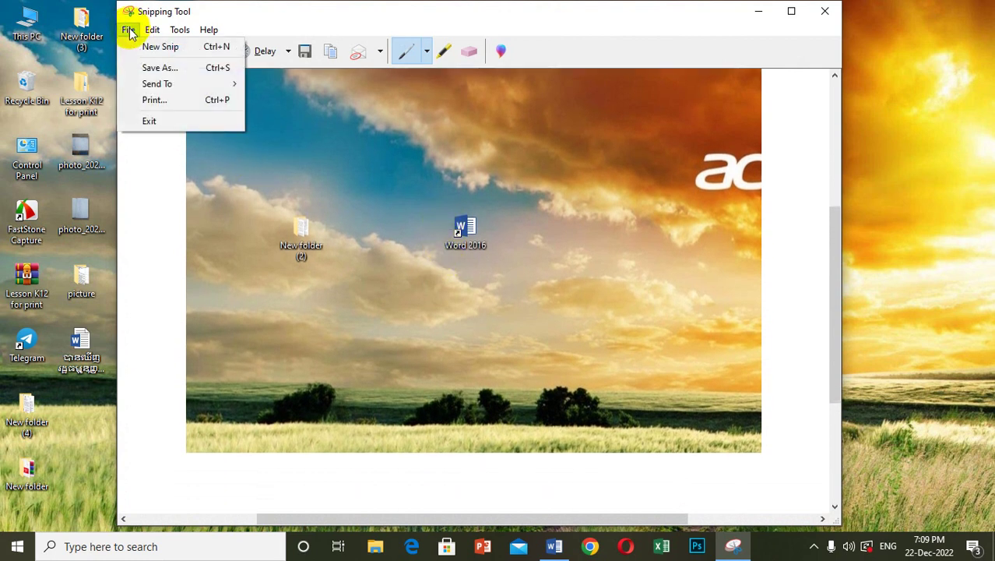
pyautogui.click(162, 68)
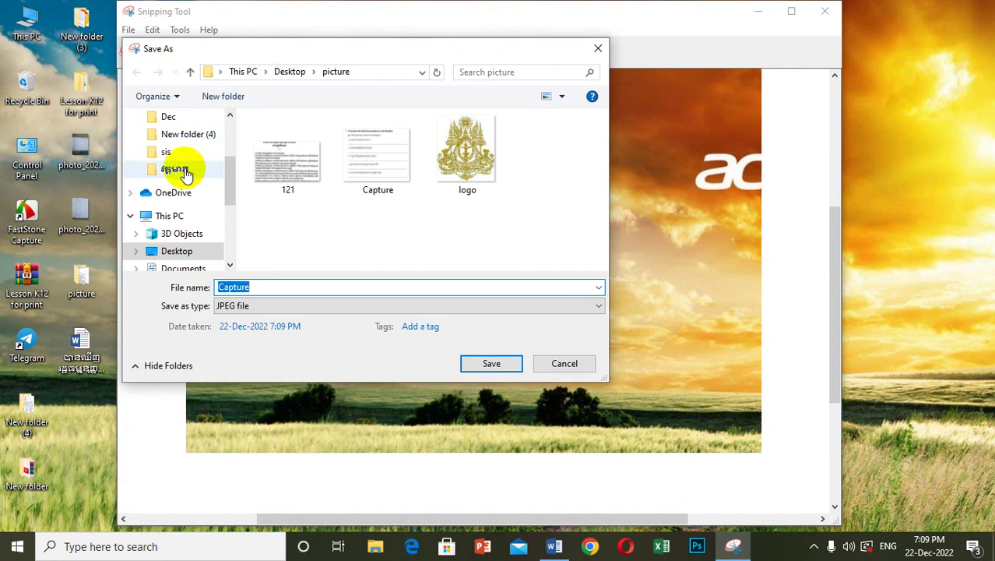
pyautogui.click(188, 253)
pyautogui.scroll(-1, 456, 191)
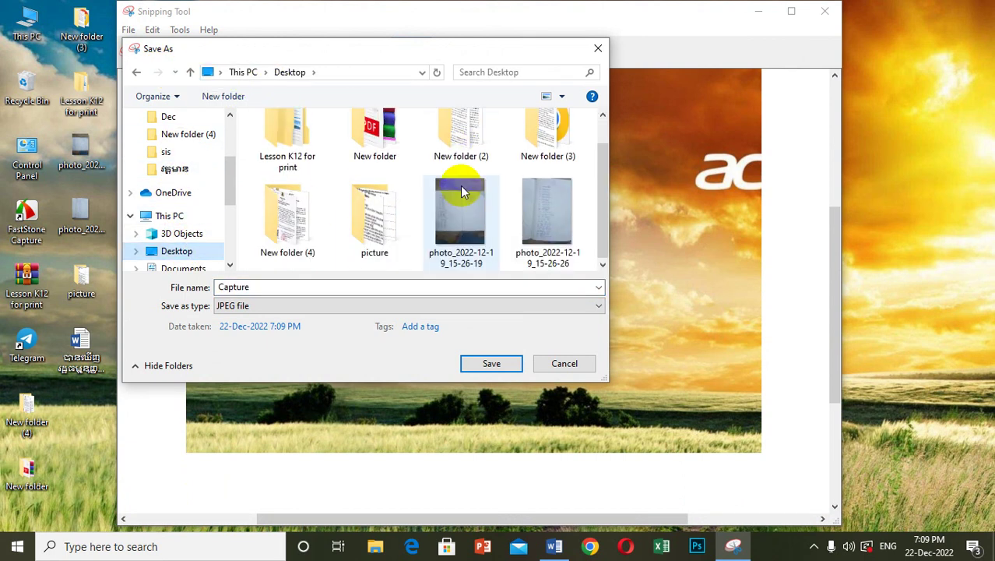
pyautogui.rightClick(333, 261)
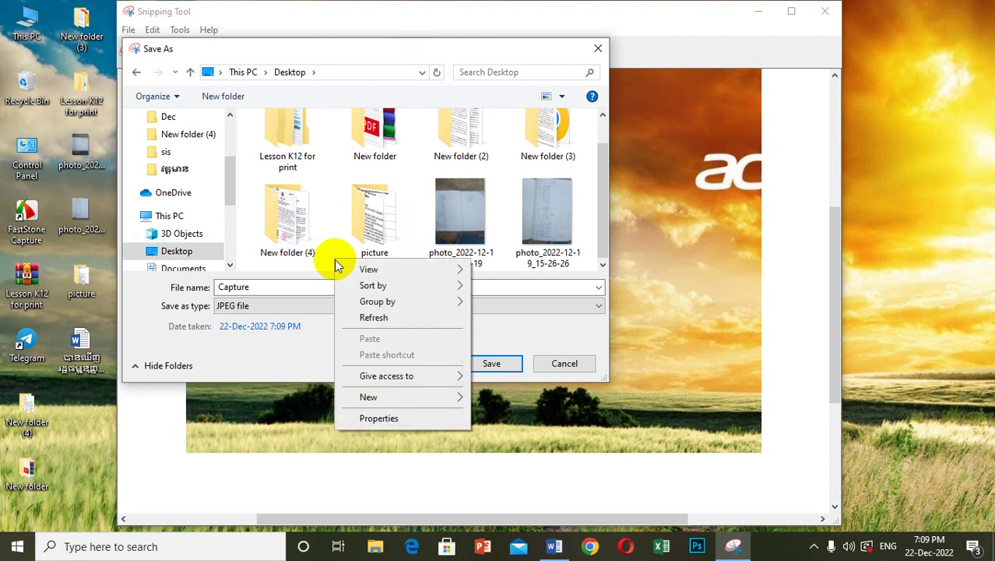
pyautogui.click(389, 399)
pyautogui.click(547, 96)
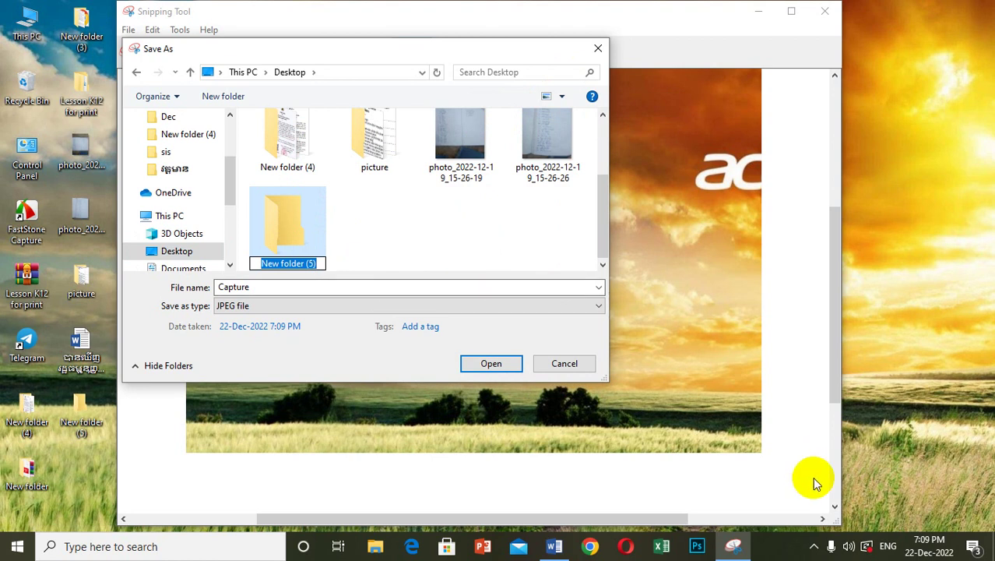
# Switch input to Khmer, name the folder 'នេះ សើយ', and open it as the save location.
pyautogui.click(894, 549)
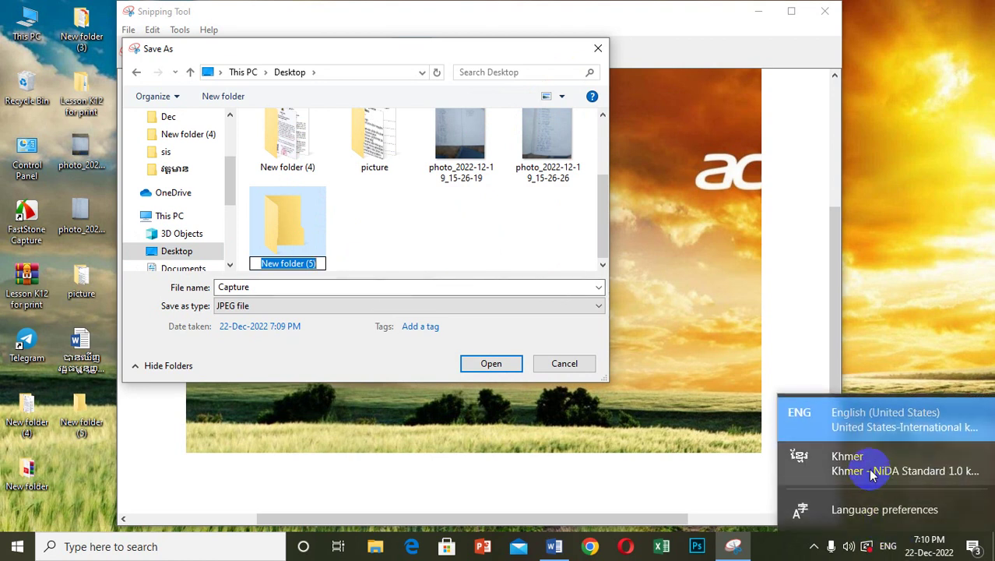
pyautogui.click(876, 514)
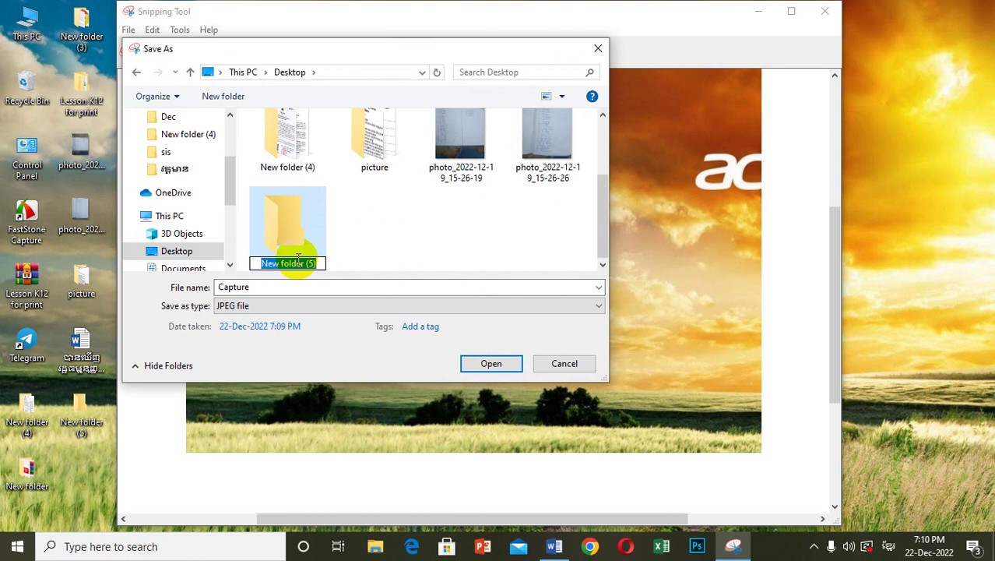
pyautogui.write('នេ')
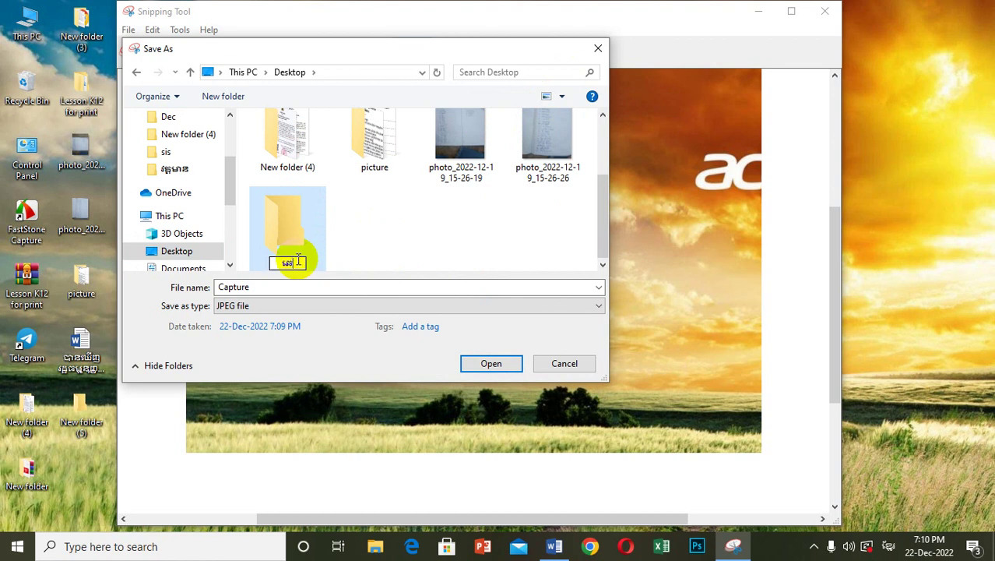
pyautogui.write('ះ សើយ')
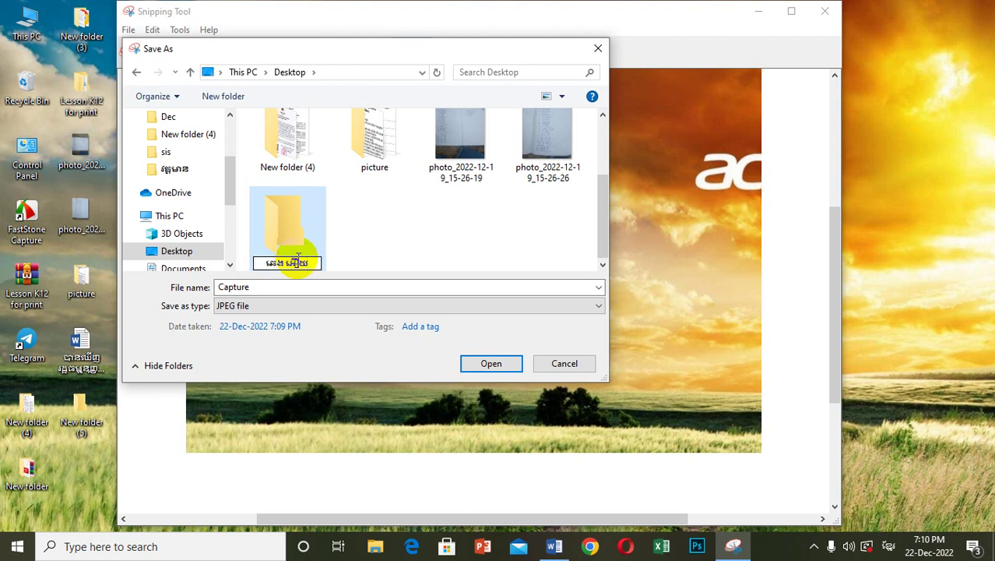
pyautogui.click(366, 230)
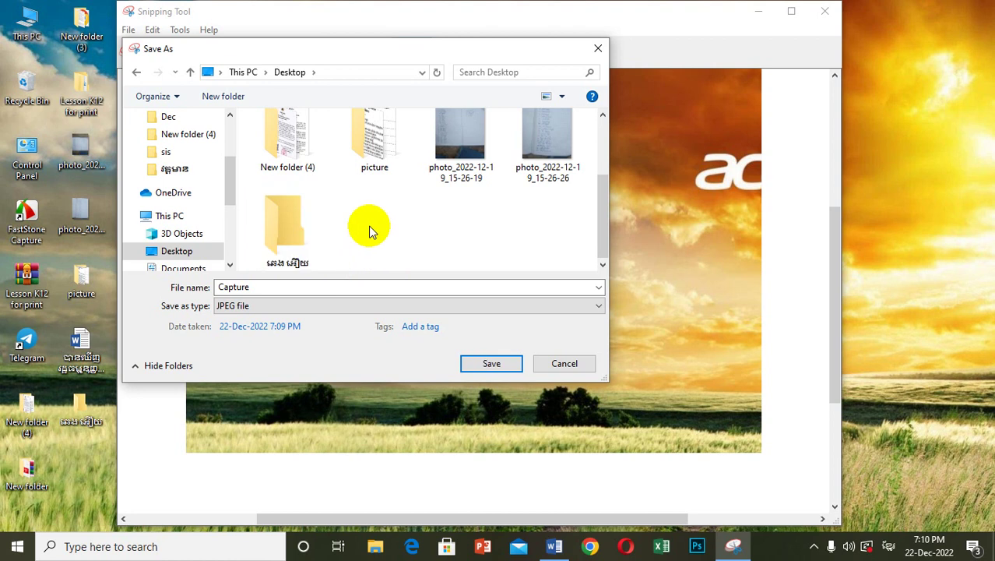
pyautogui.doubleClick(286, 224)
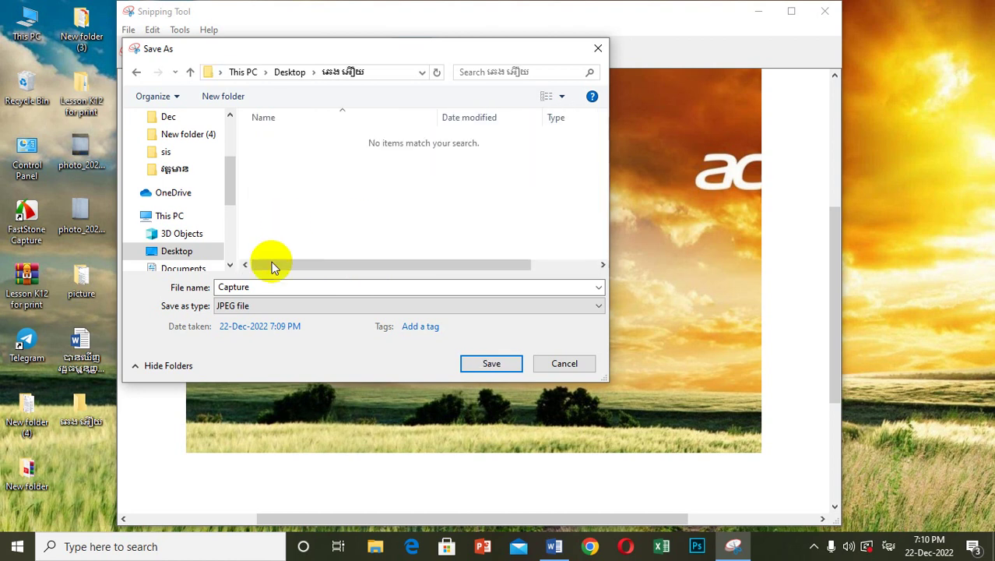
# Save the snip as JPEG named 'ស' in the new folder, then close Snipping Tool.
pyautogui.doubleClick(249, 288)
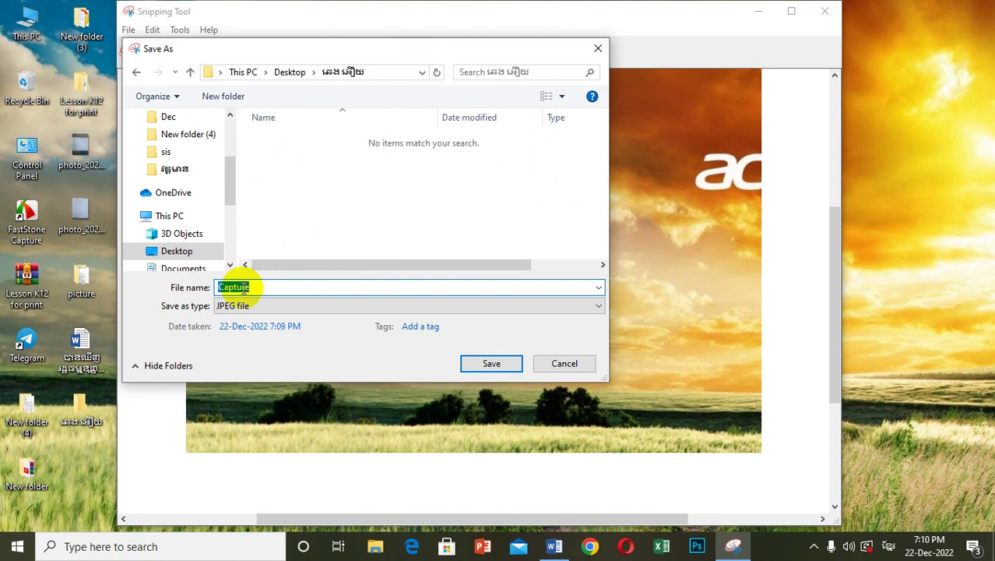
pyautogui.write('ស្រកាពទី១')
pyautogui.click(496, 361)
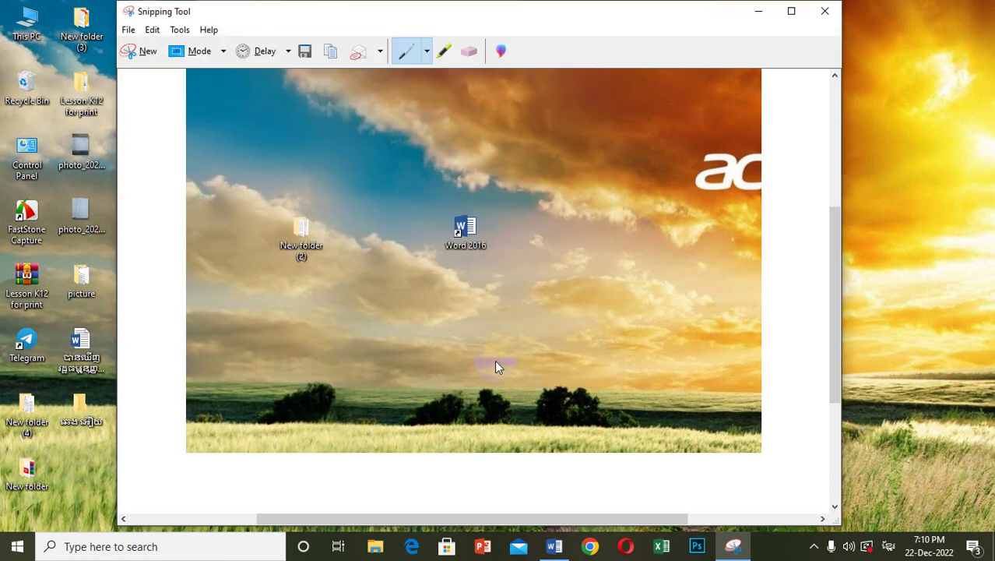
pyautogui.click(825, 13)
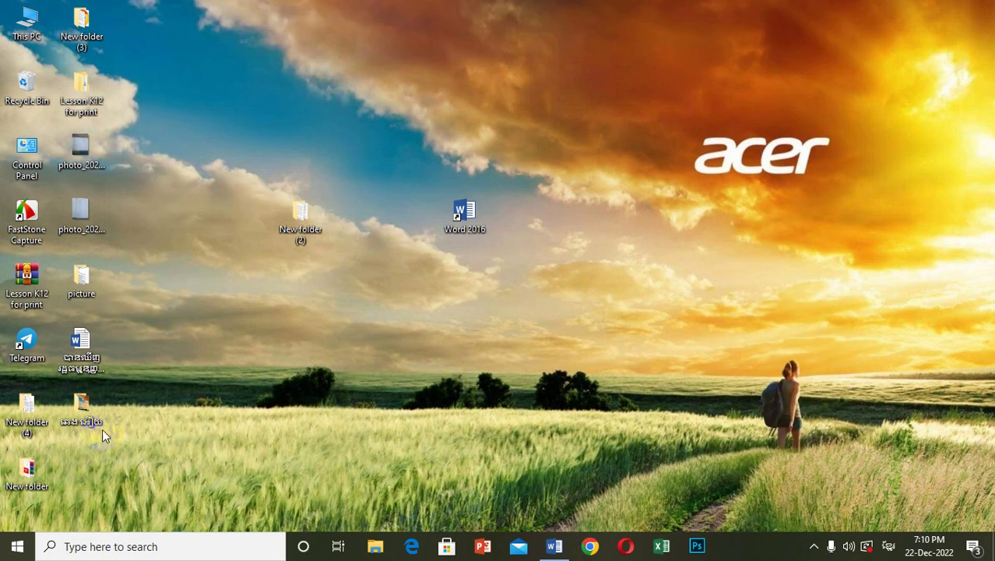
# Move the Khmer-named folder to the desktop's top centre and confirm the 52.6 KB snip is inside.
pyautogui.moveTo(84, 407); pyautogui.dragTo(405, 116)
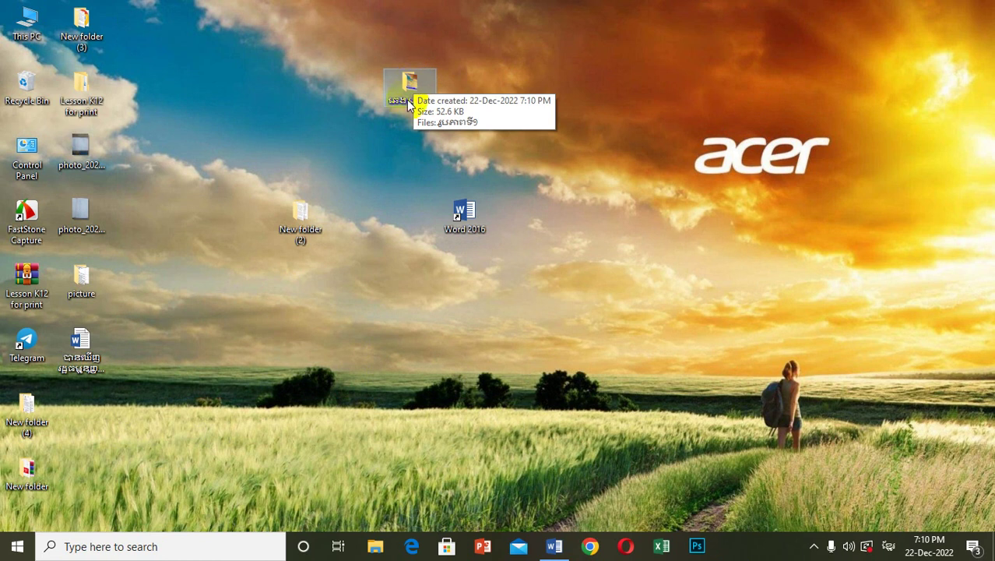
pyautogui.click(410, 83)
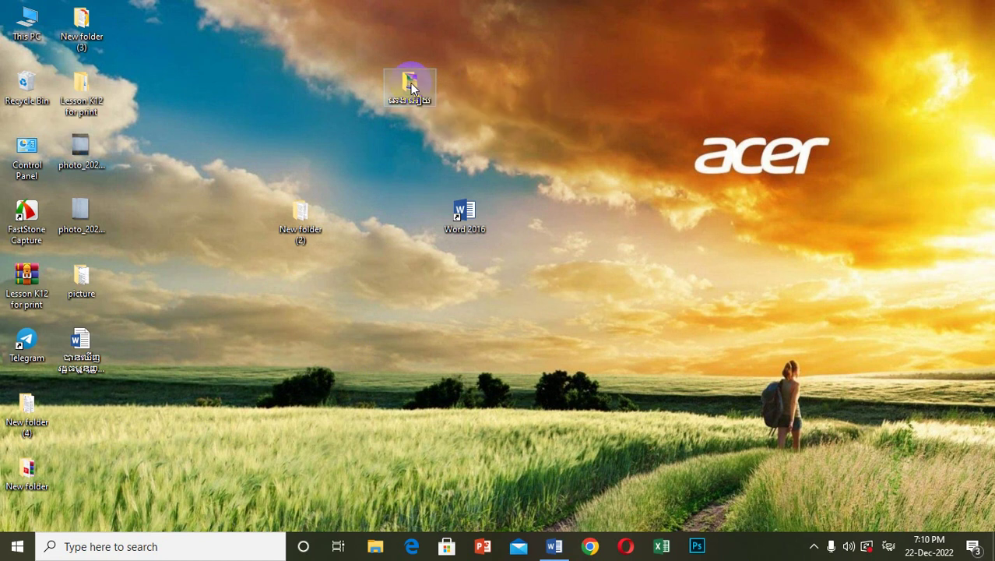
pyautogui.doubleClick(411, 83)
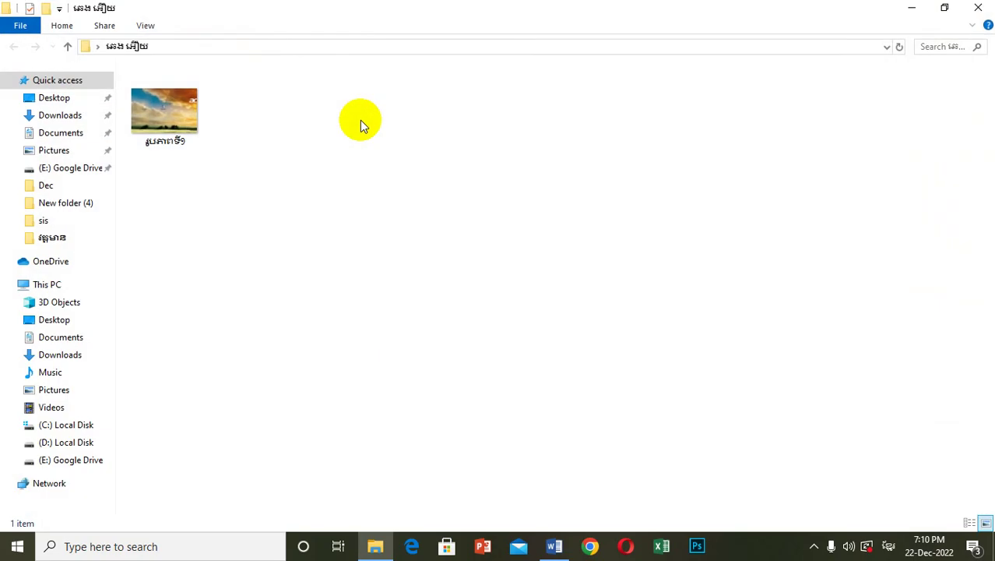
pyautogui.click(193, 117)
pyautogui.click(191, 142)
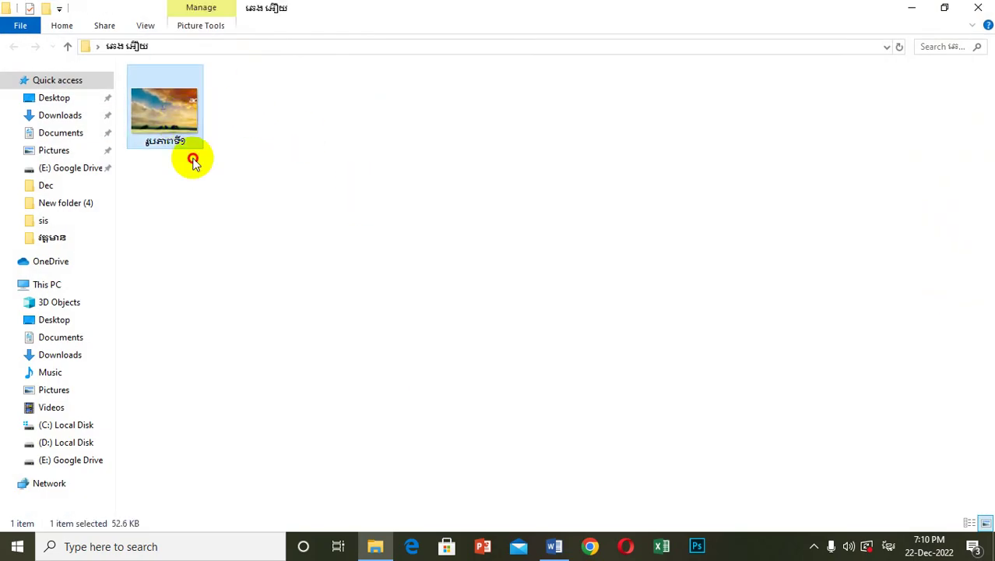
pyautogui.click(979, 7)
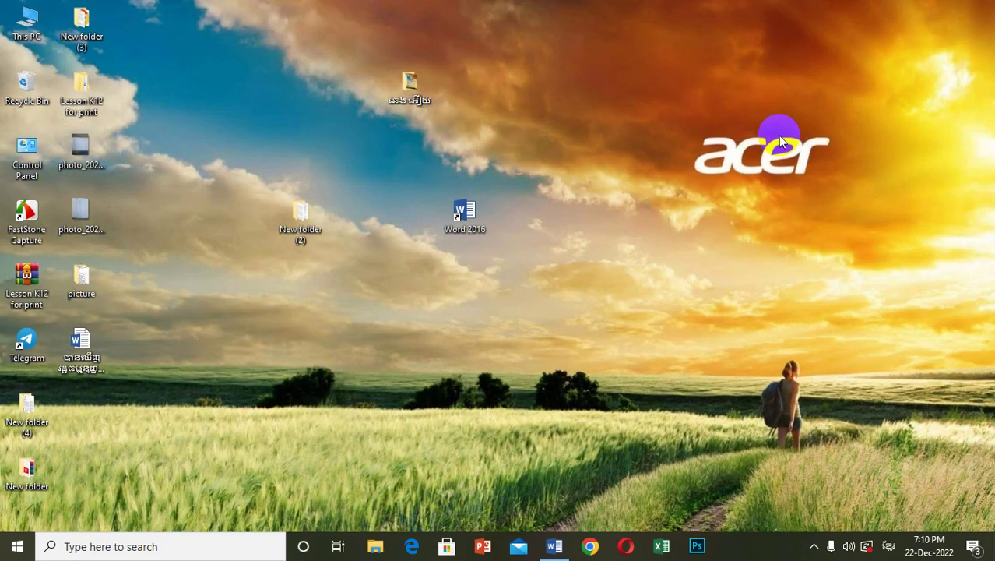
pyautogui.click(467, 218)
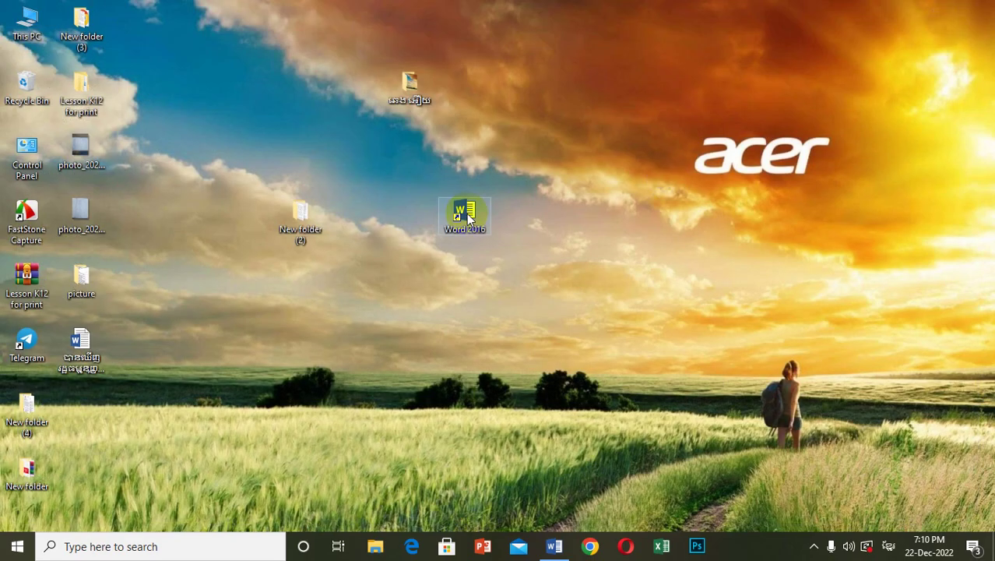
# Launch Word 2016 with a new blank Document3 maximized and the Insert tab showing.
pyautogui.doubleClick(467, 218)
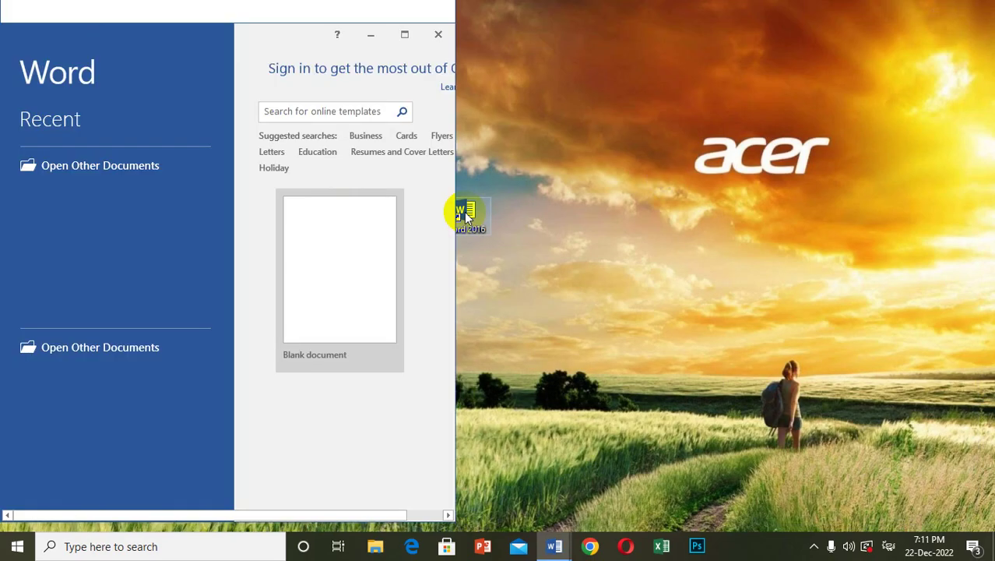
pyautogui.click(344, 234)
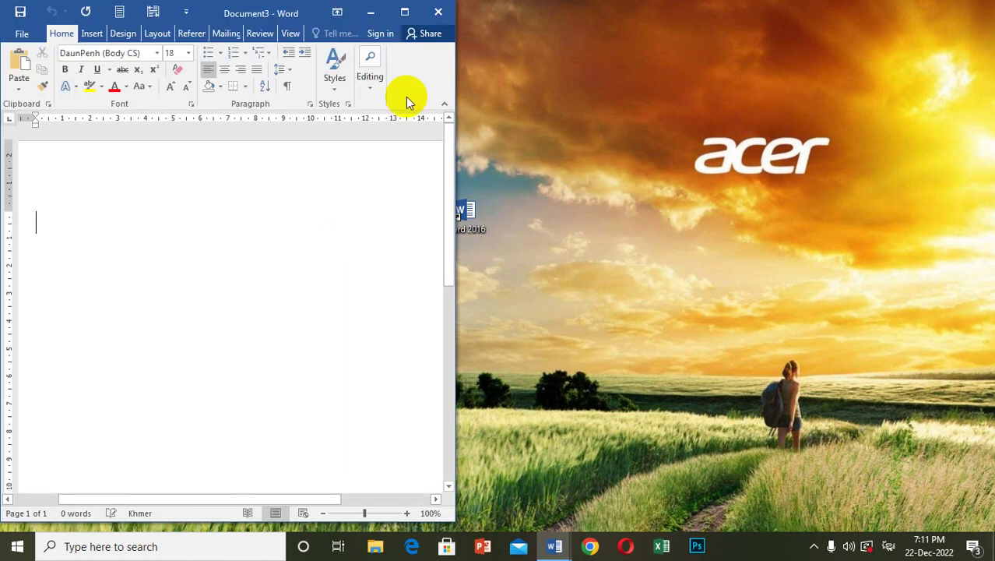
pyautogui.click(405, 11)
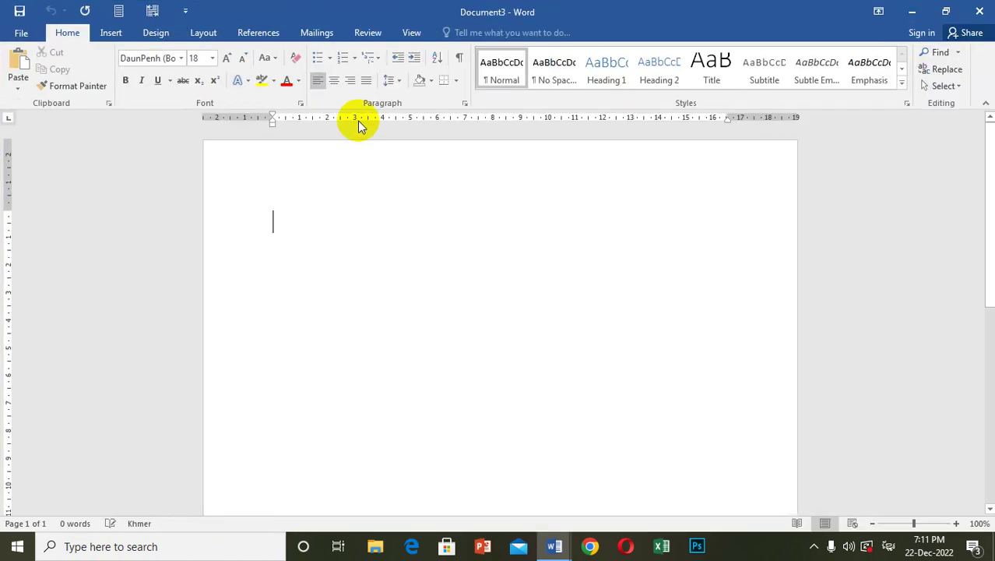
pyautogui.click(110, 33)
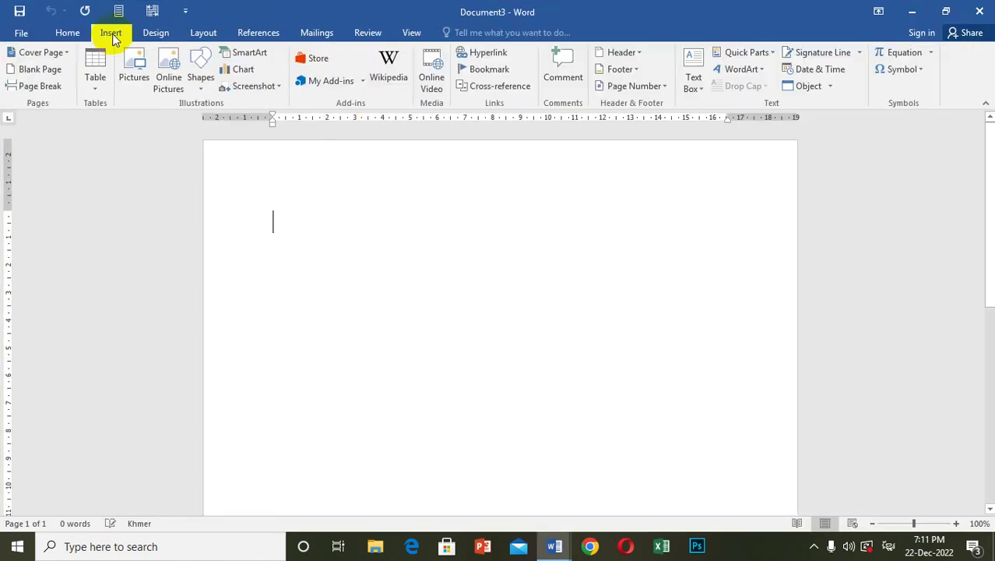
# Browse Insert Picture to the Khmer-named Desktop folder containing the saved snip.
pyautogui.click(132, 81)
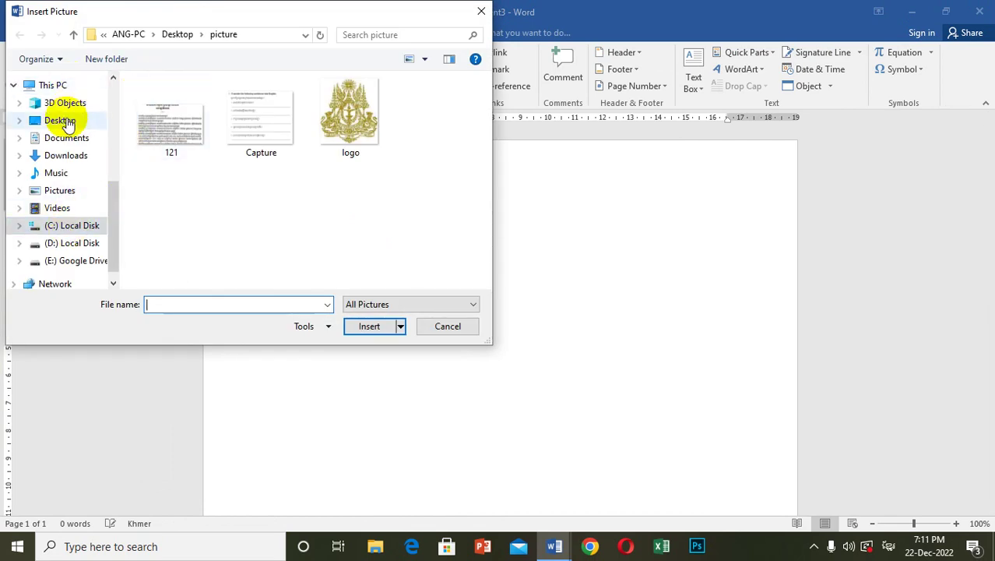
pyautogui.click(62, 122)
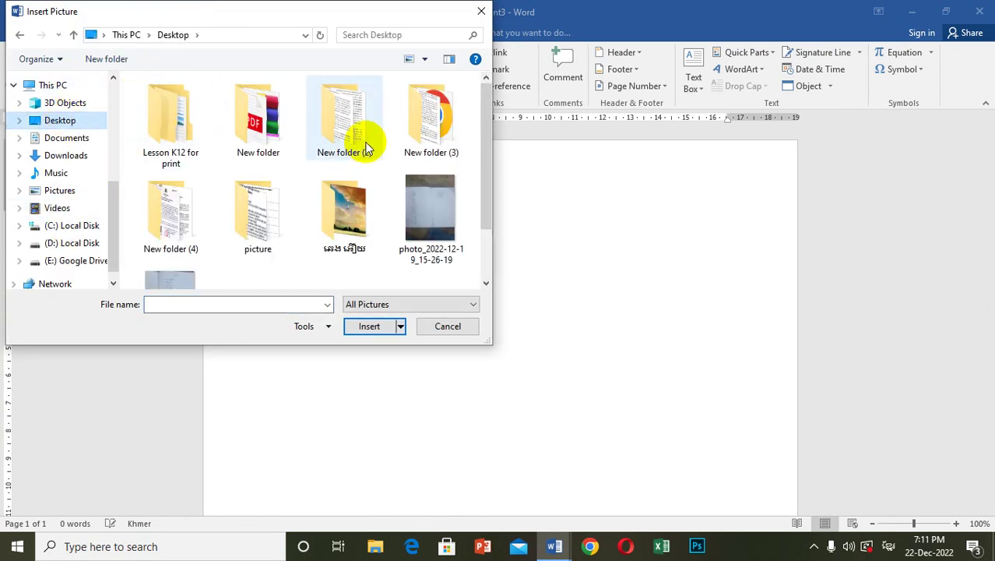
pyautogui.scroll(-2, 372, 160)
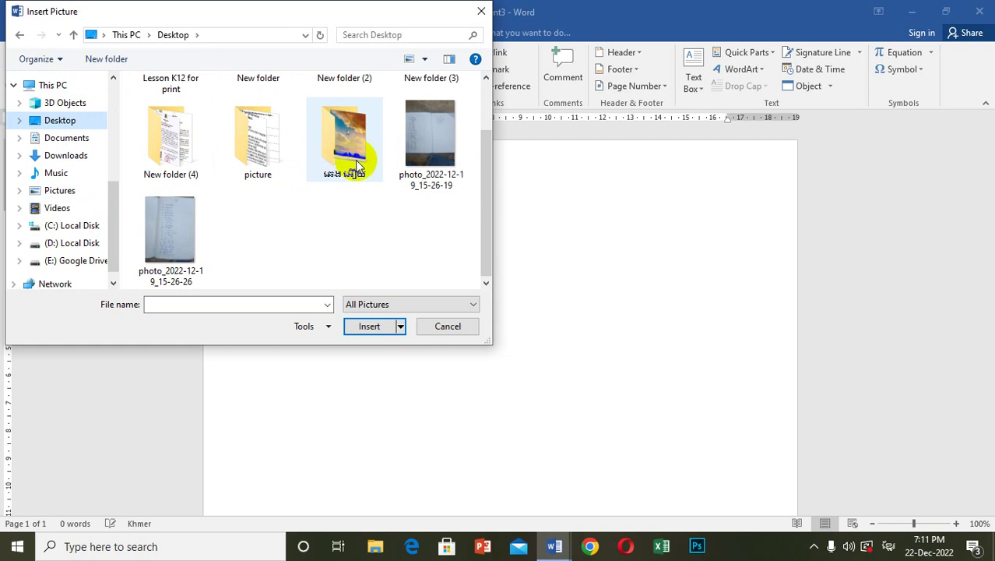
pyautogui.doubleClick(341, 155)
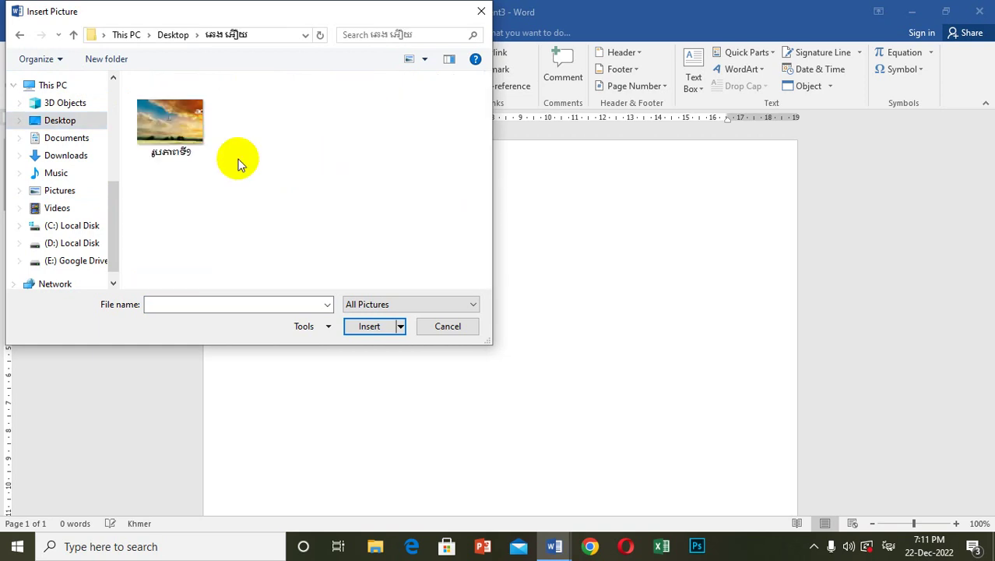
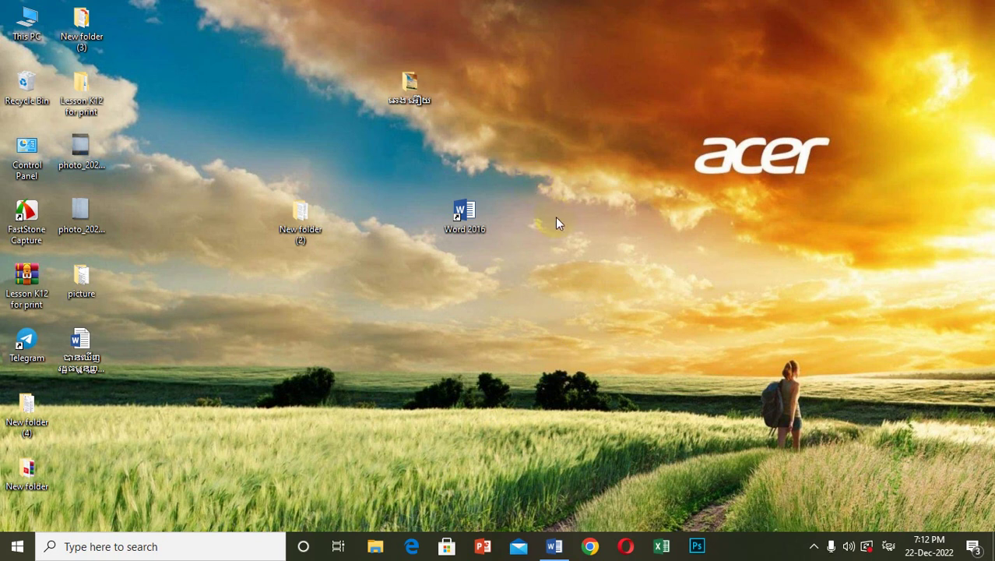
pyautogui.click(552, 547)
pyautogui.click(329, 311)
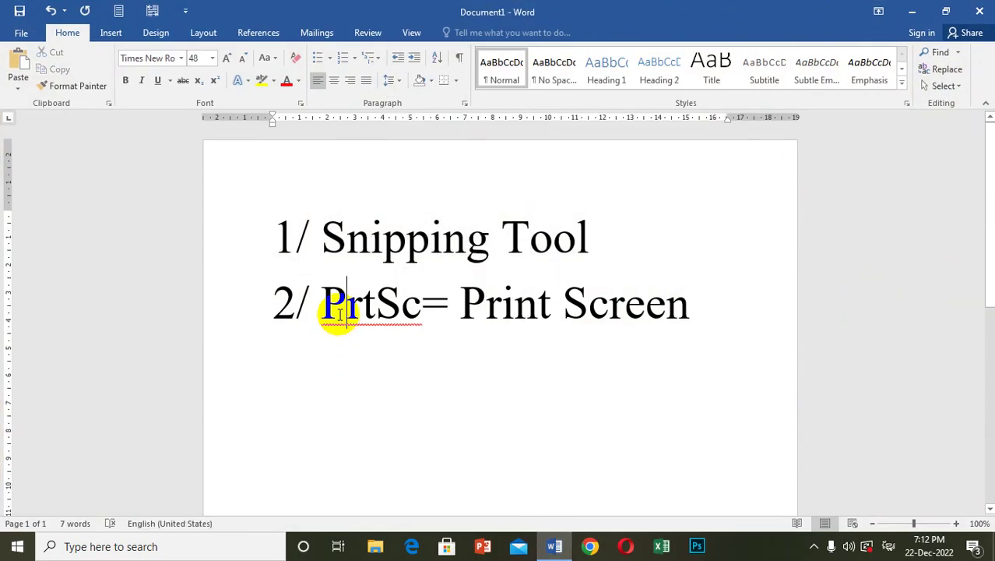
pyautogui.moveTo(328, 303); pyautogui.dragTo(413, 307)
pyautogui.moveTo(497, 315); pyautogui.dragTo(685, 305)
pyautogui.click(911, 11)
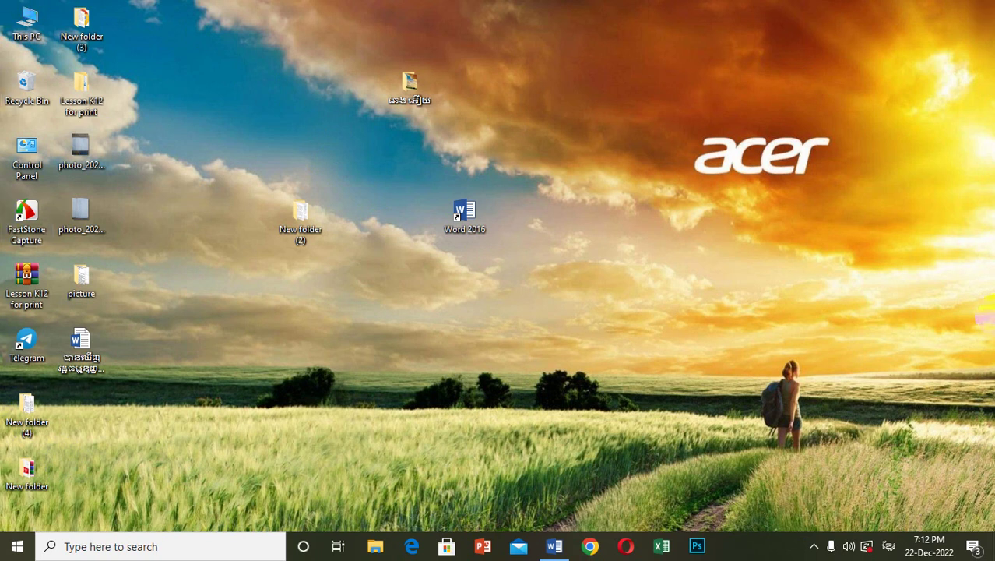
# Switch the keyboard input language from Khmer to English (United States) using the tray language indicator.
pyautogui.click(888, 545)
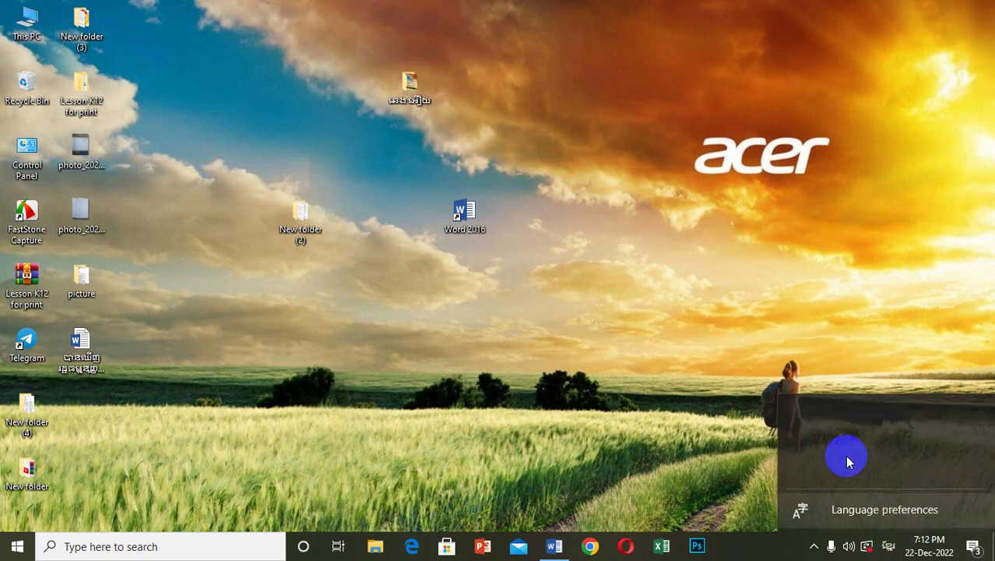
pyautogui.click(846, 458)
pyautogui.click(886, 545)
pyautogui.click(854, 408)
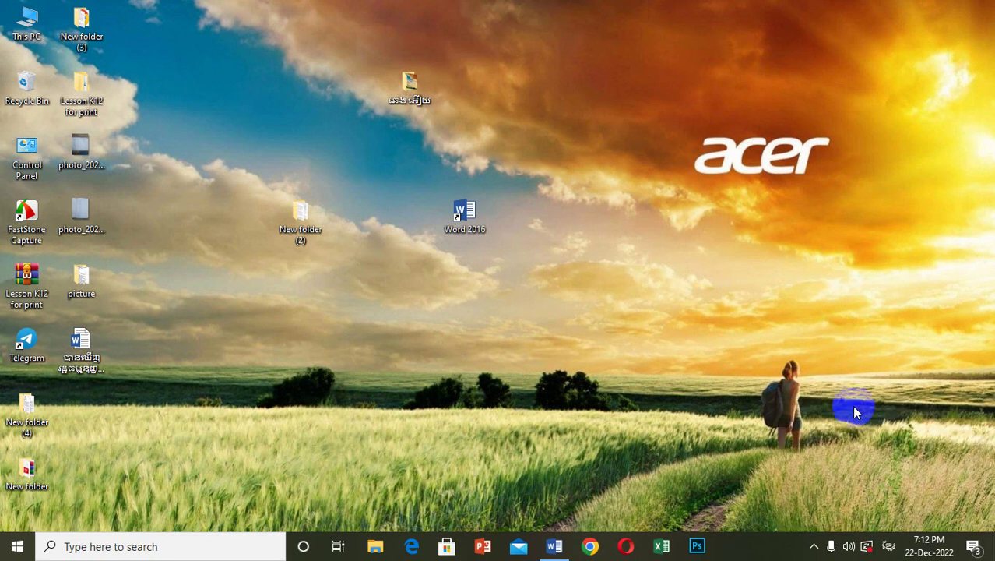
pyautogui.click(887, 544)
pyautogui.click(855, 415)
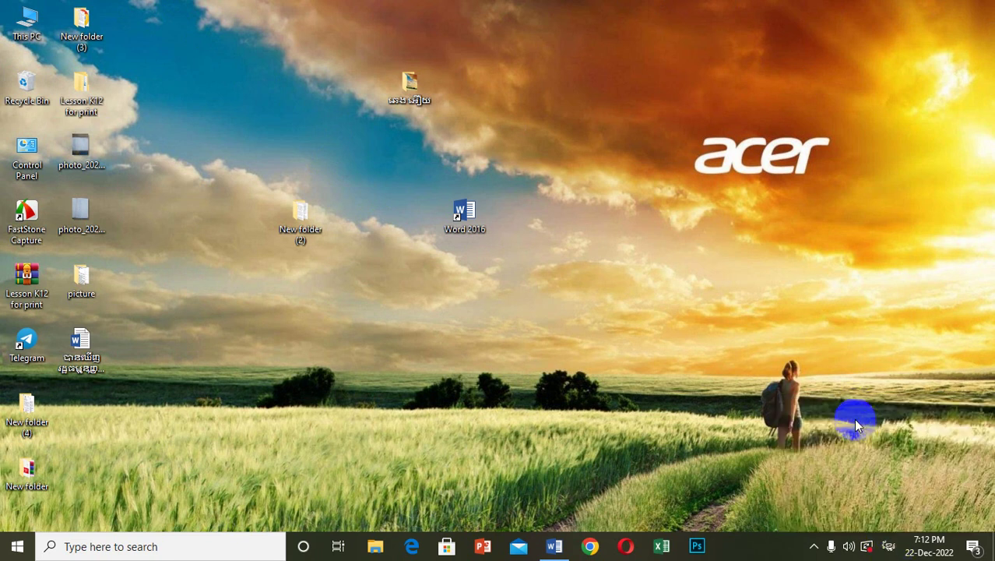
pyautogui.click(892, 542)
pyautogui.click(893, 419)
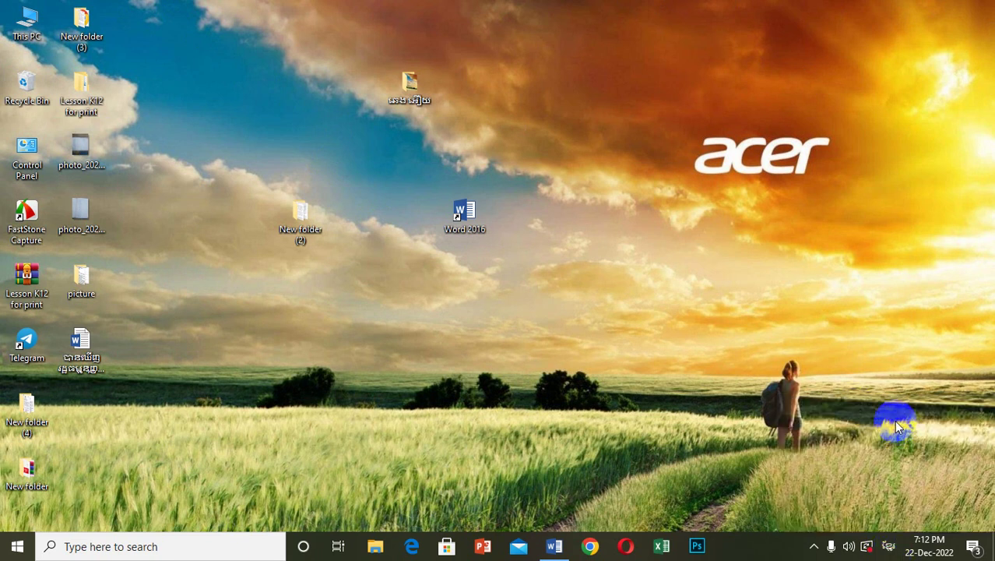
pyautogui.click(925, 548)
pyautogui.click(889, 543)
pyautogui.click(851, 428)
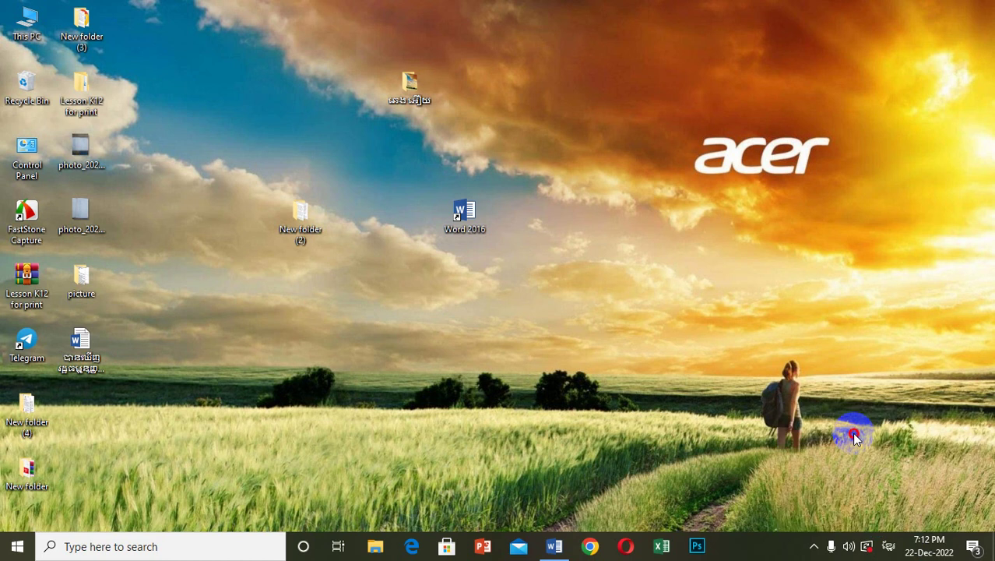
pyautogui.click(888, 542)
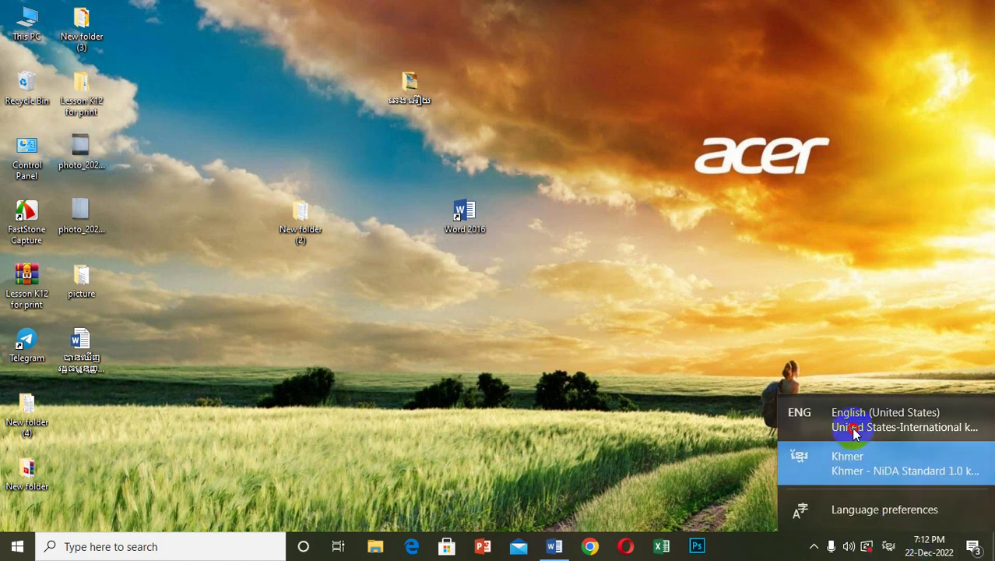
pyautogui.click(850, 426)
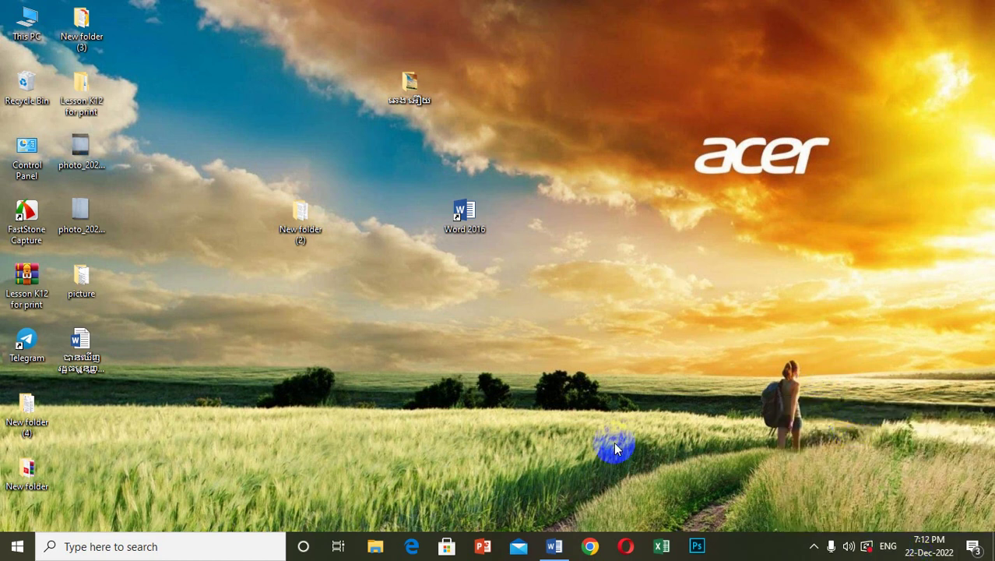
pyautogui.moveTo(557, 550)
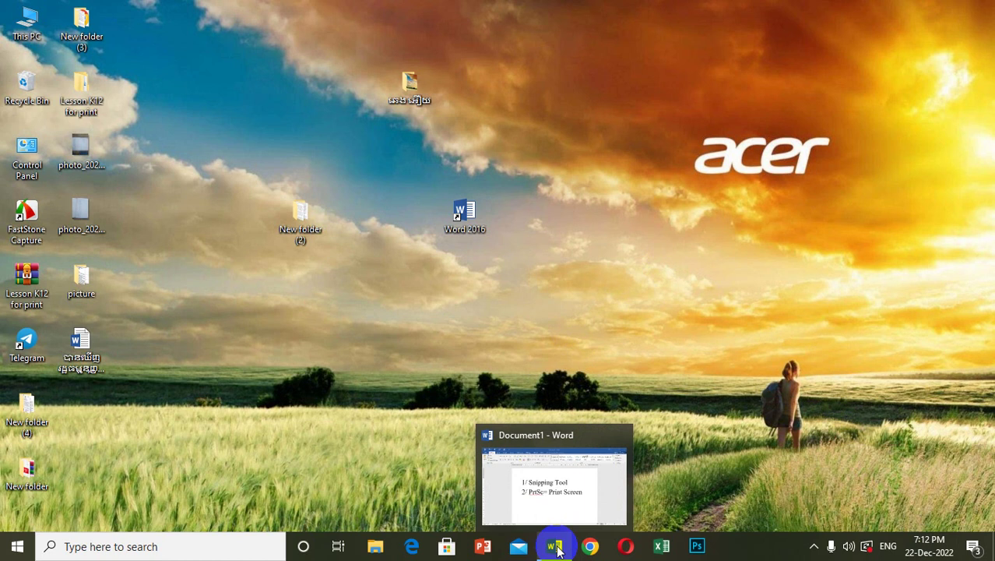
# Search Windows for 'on-screen' and launch the On-Screen Keyboard app.
pyautogui.click(176, 553)
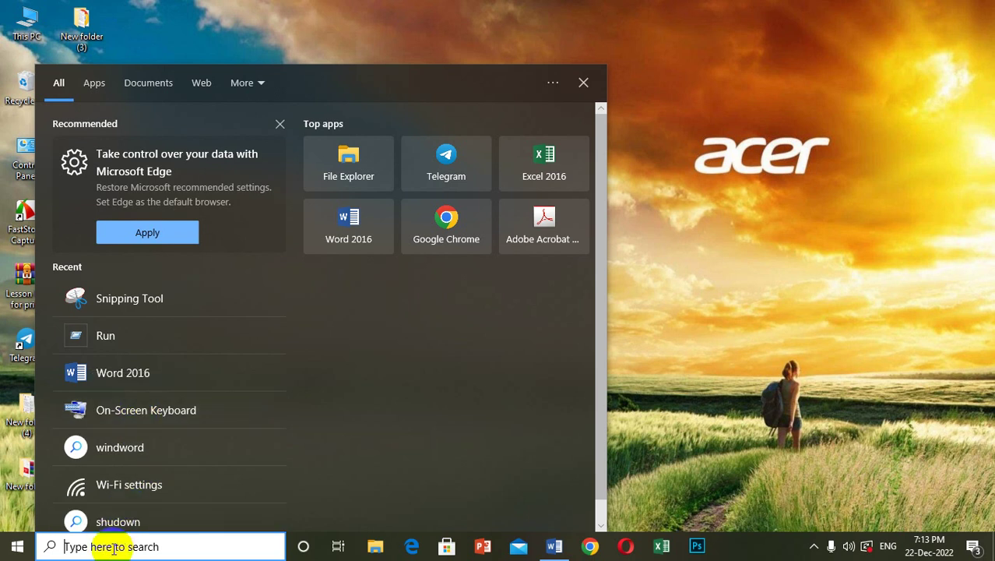
pyautogui.write('on')
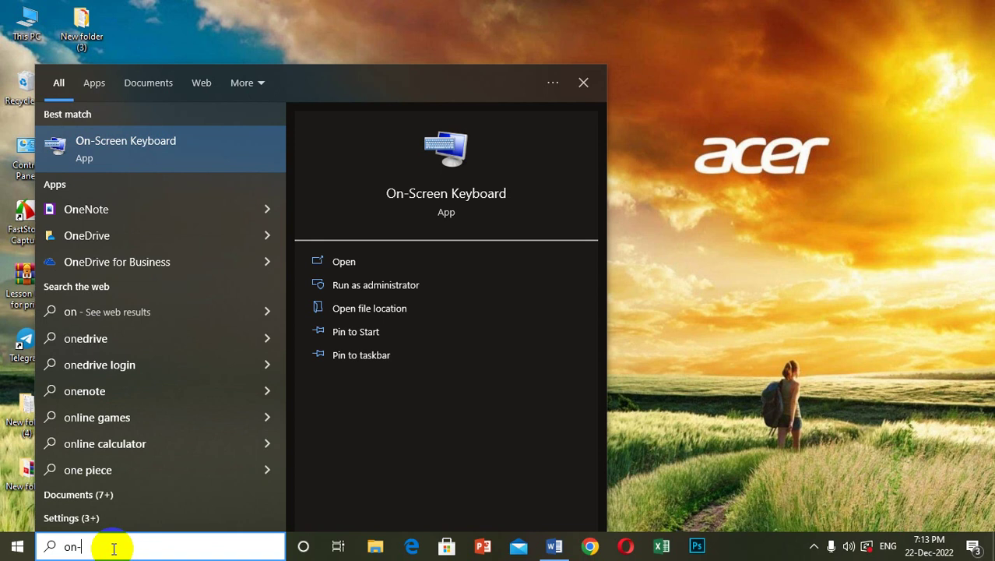
pyautogui.write('-sre')
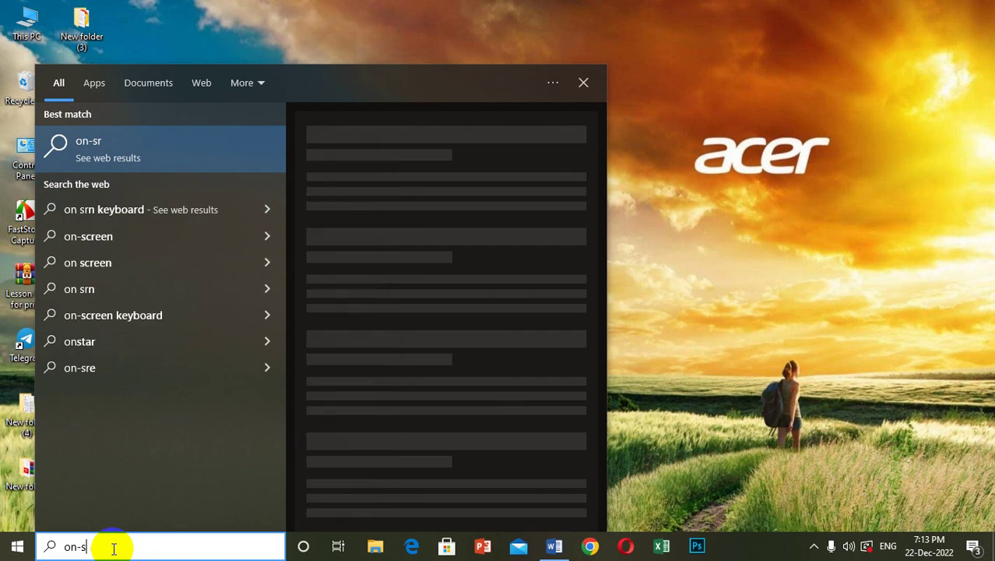
pyautogui.write('cre')
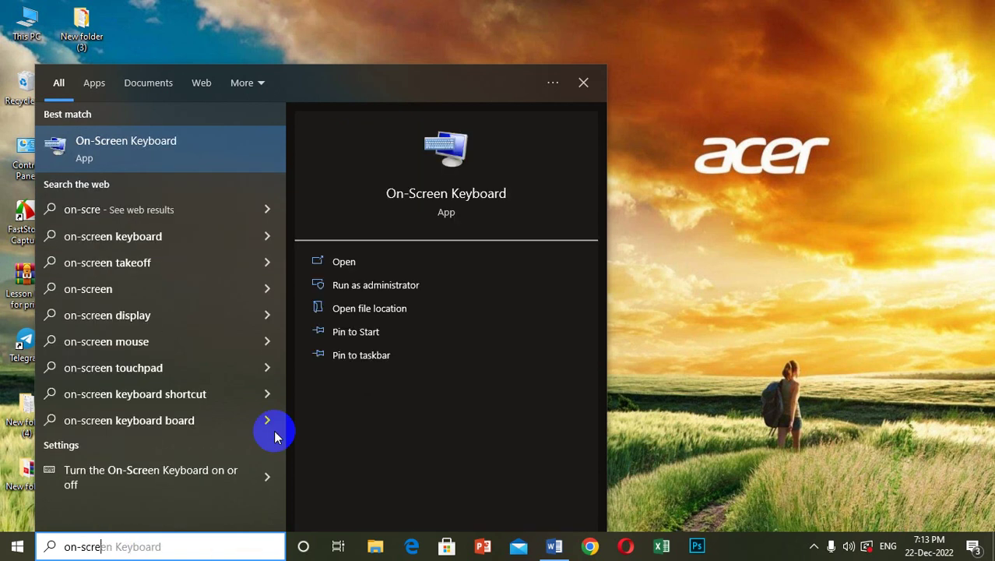
pyautogui.click(180, 148)
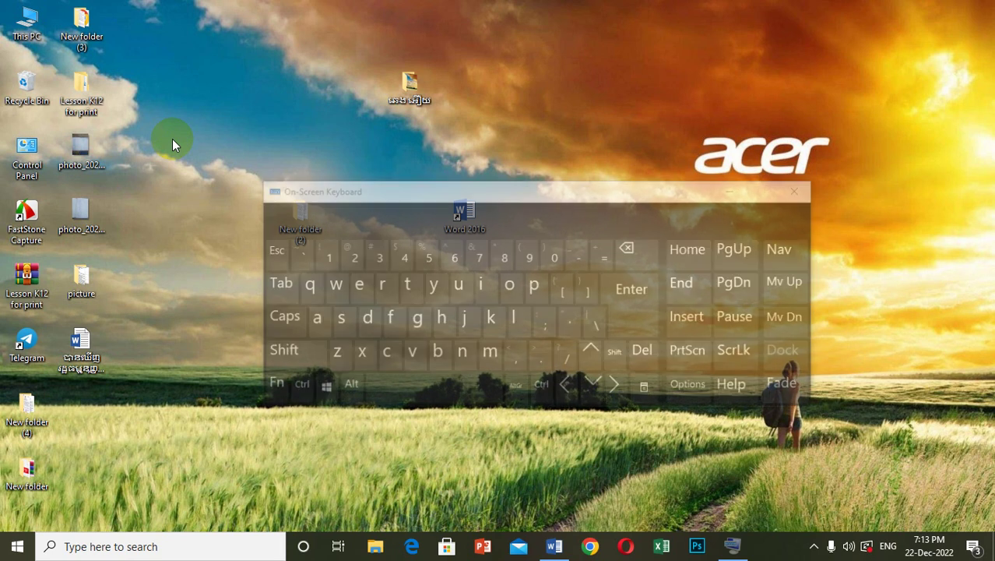
# Move the On-Screen Keyboard higher on the desktop and capture the whole screen with its PrtScn key.
pyautogui.moveTo(661, 192); pyautogui.dragTo(774, 159)
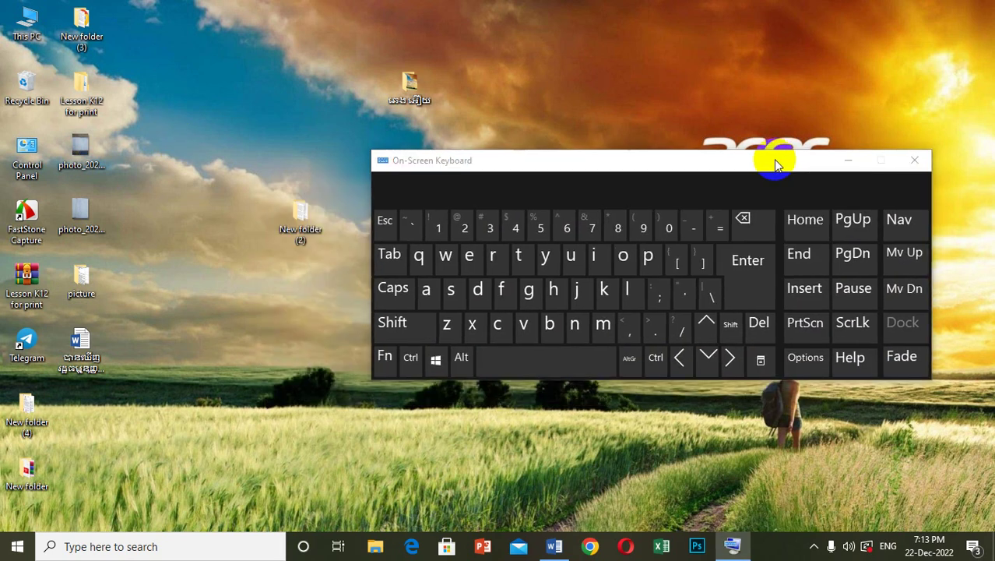
pyautogui.click(784, 330)
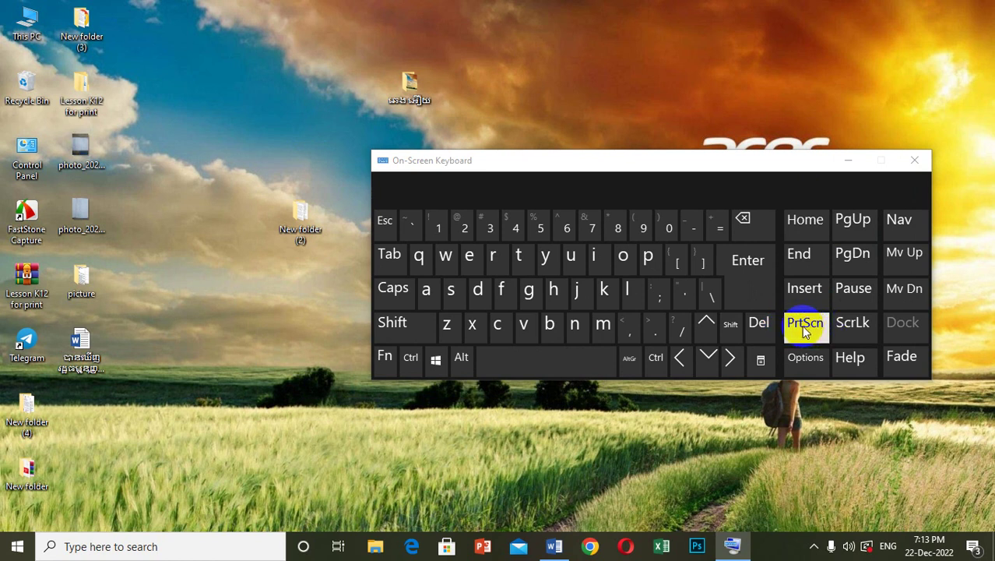
pyautogui.moveTo(728, 159); pyautogui.dragTo(722, 114)
pyautogui.click(777, 218)
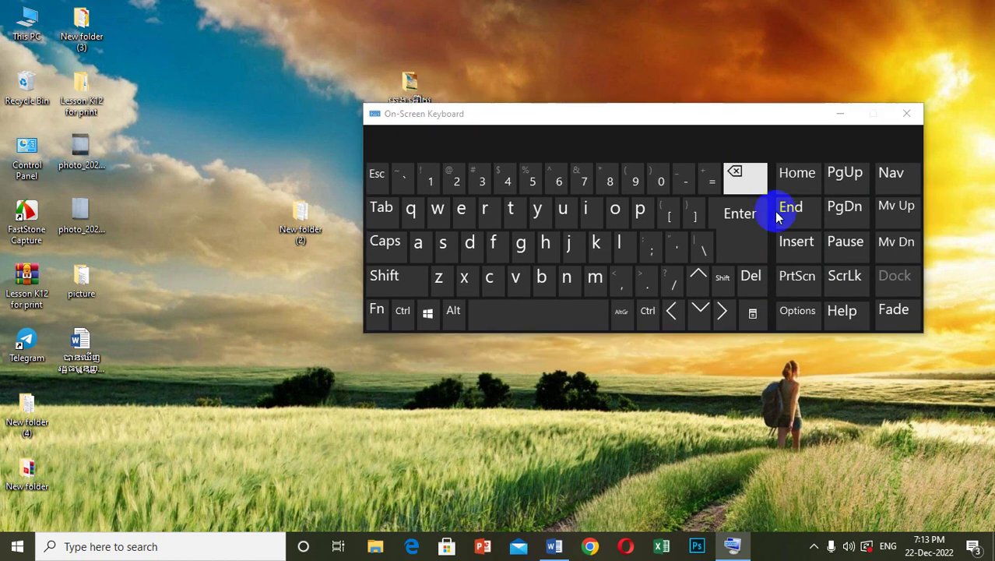
pyautogui.click(507, 179)
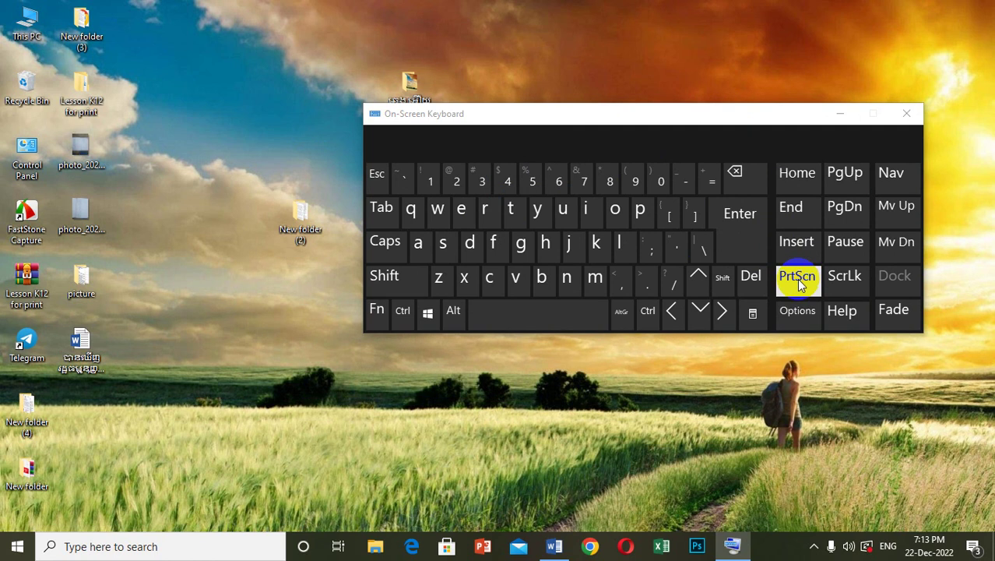
# Open and close the desktop folder, then move the On-Screen Keyboard right to reveal the Word 2016 shortcut.
pyautogui.doubleClick(413, 84)
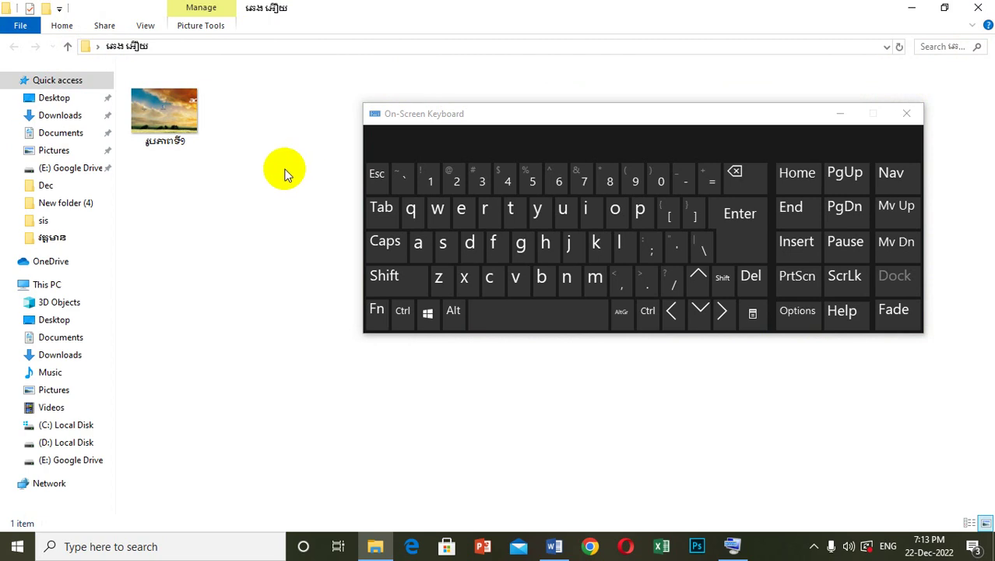
pyautogui.rightClick(284, 173)
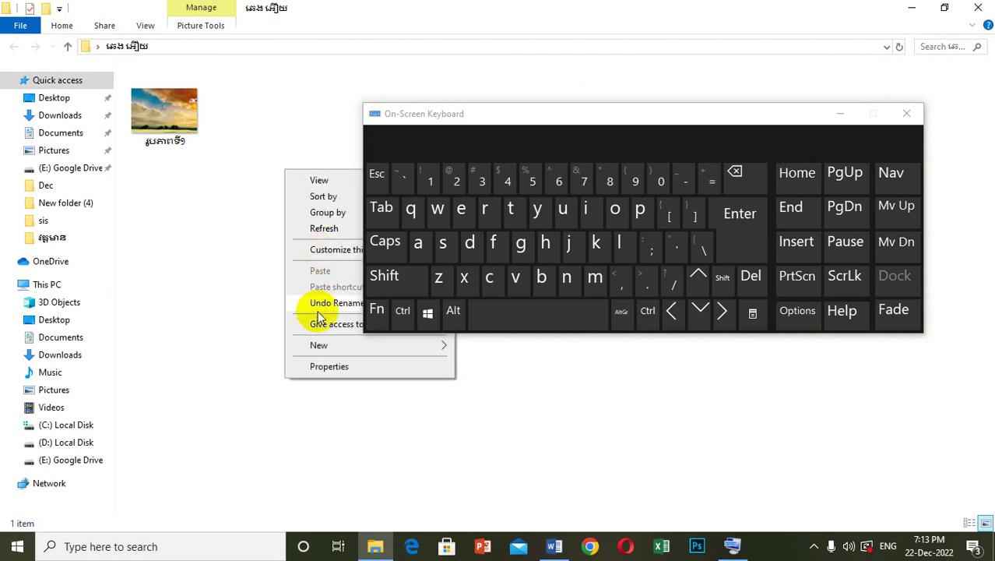
pyautogui.click(980, 11)
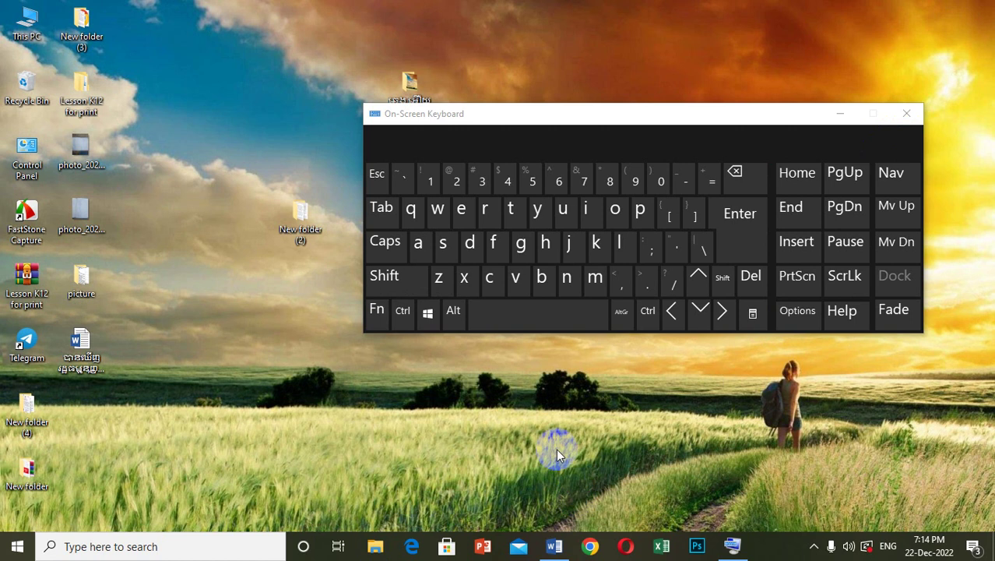
pyautogui.moveTo(656, 117); pyautogui.dragTo(897, 120)
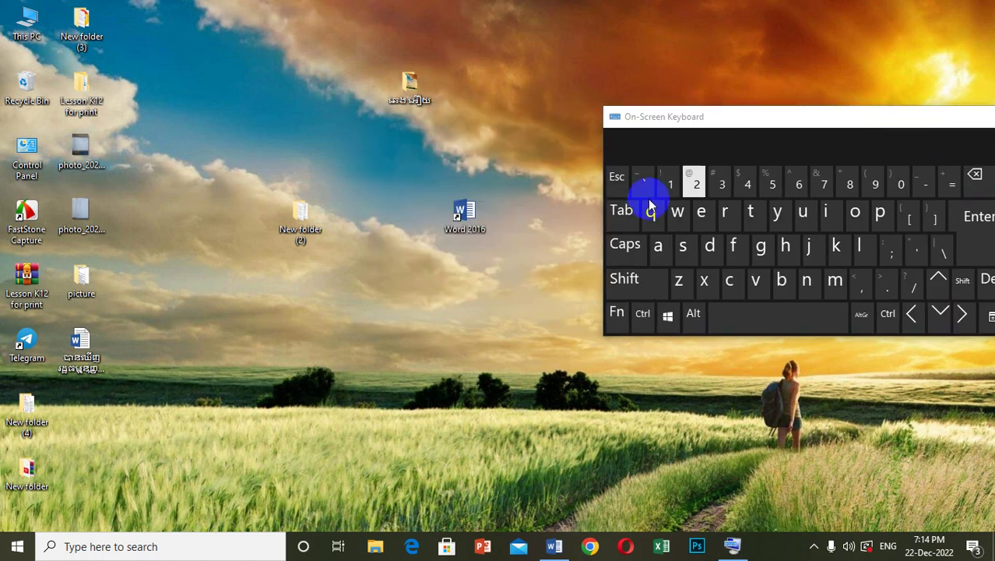
# Launch Word 2016 from its desktop shortcut and maximize a new blank document, Document4.
pyautogui.click(463, 221)
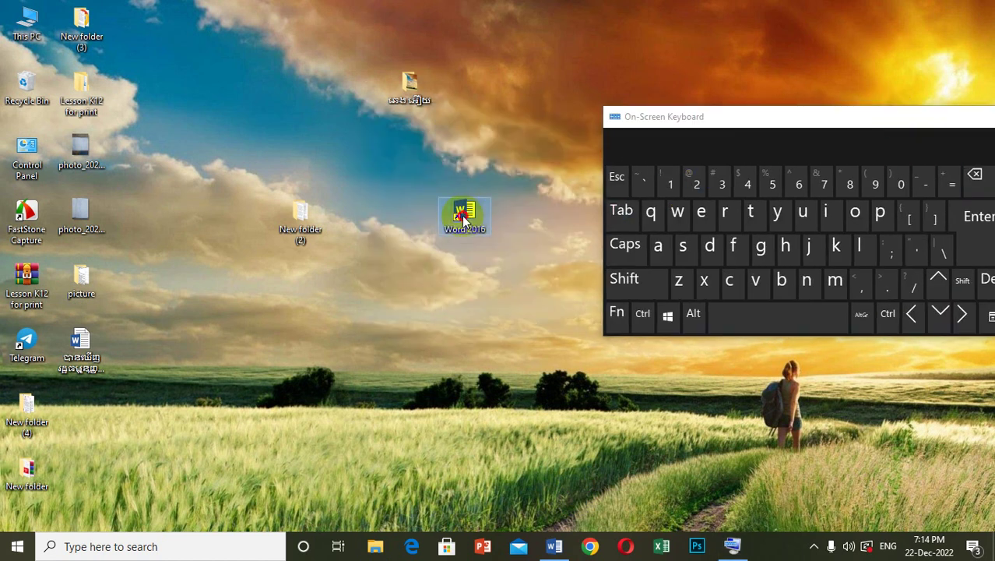
pyautogui.doubleClick(462, 215)
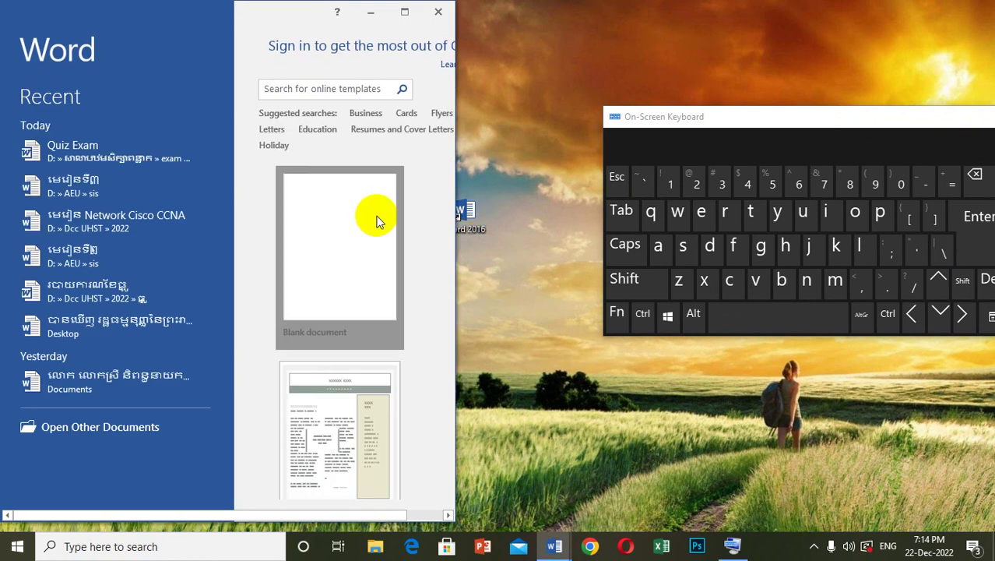
pyautogui.click(378, 218)
pyautogui.click(405, 12)
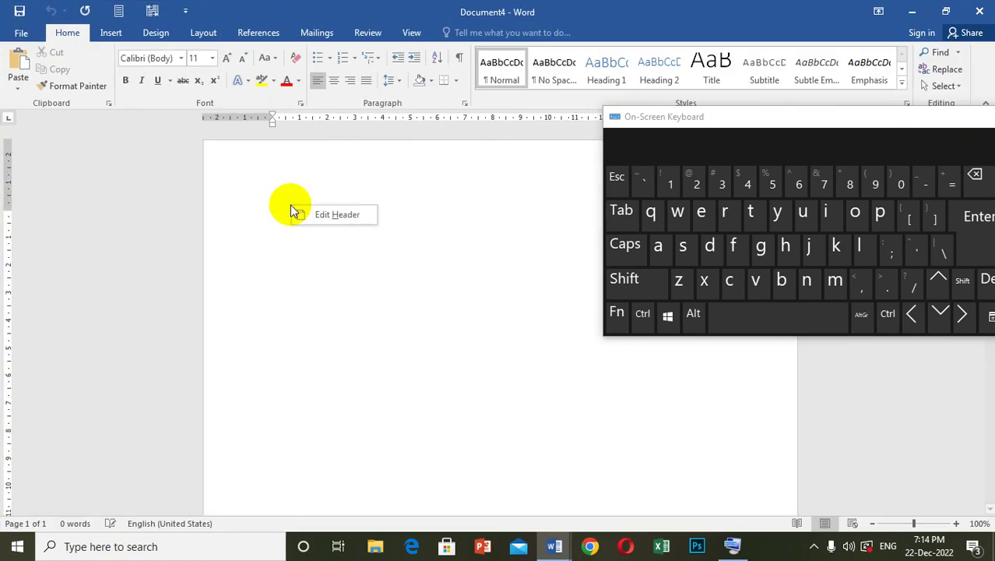
# Paste the desktop screenshot onto the blank page and minimize the On-Screen Keyboard.
pyautogui.rightClick(277, 229)
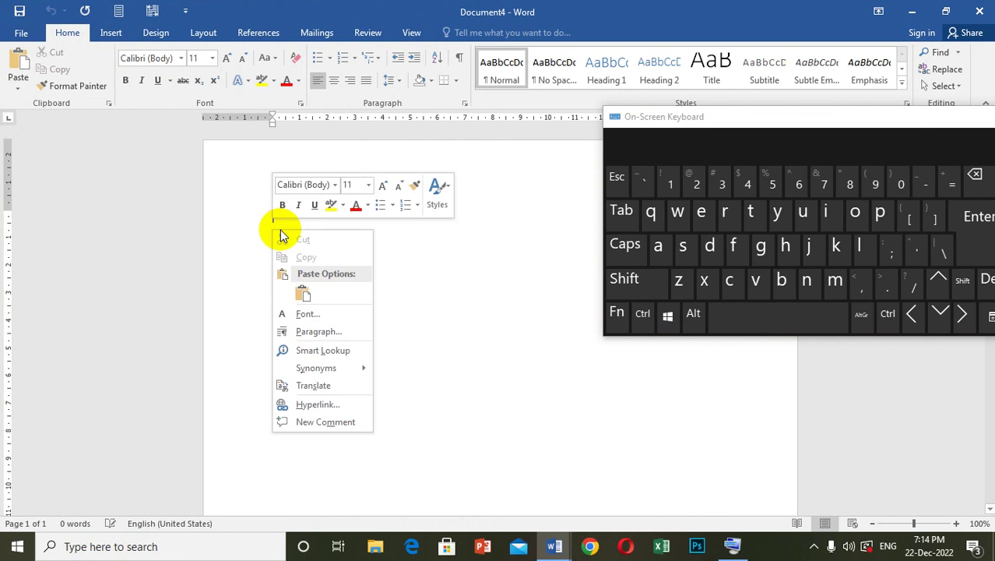
pyautogui.click(302, 292)
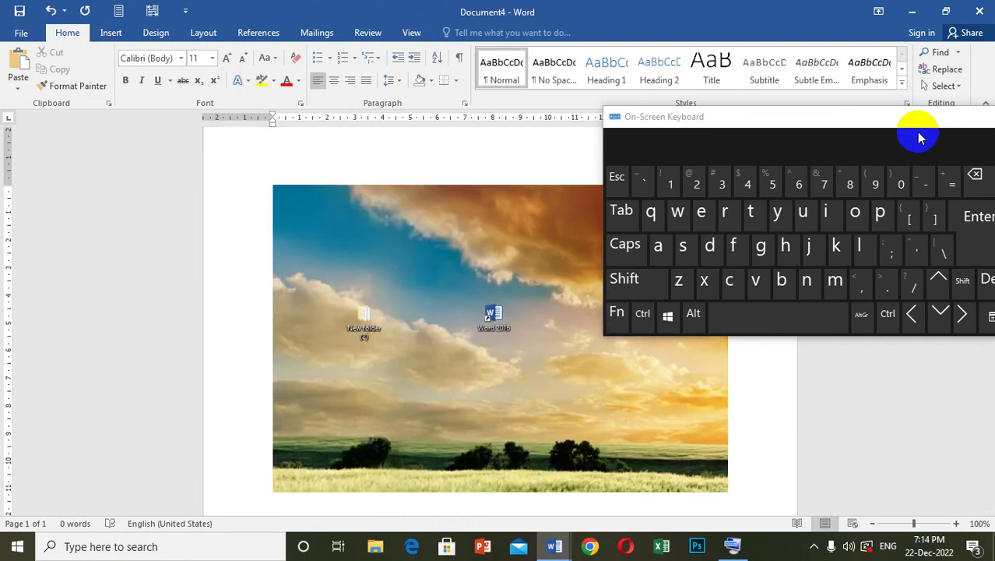
pyautogui.moveTo(913, 119); pyautogui.dragTo(695, 233)
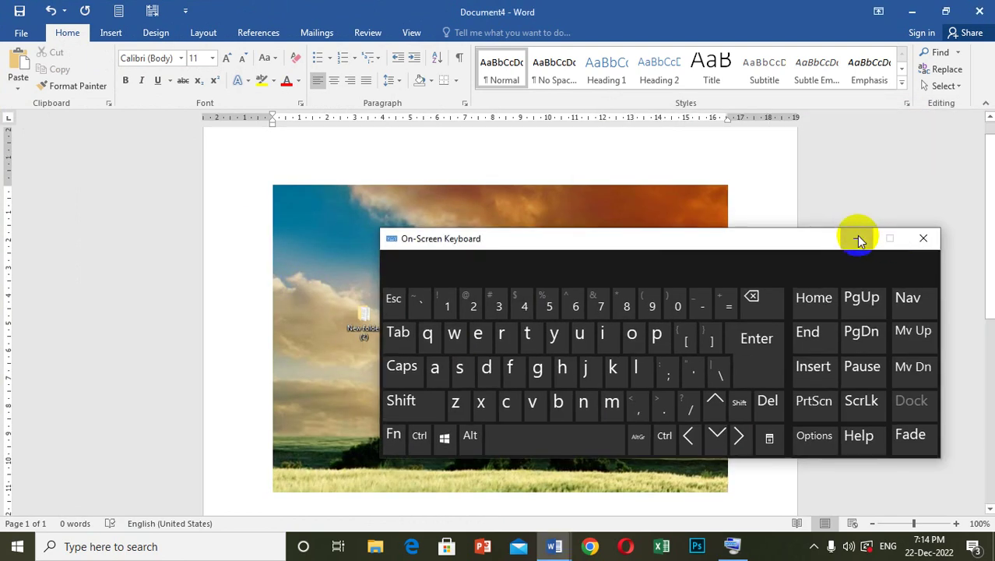
pyautogui.click(858, 237)
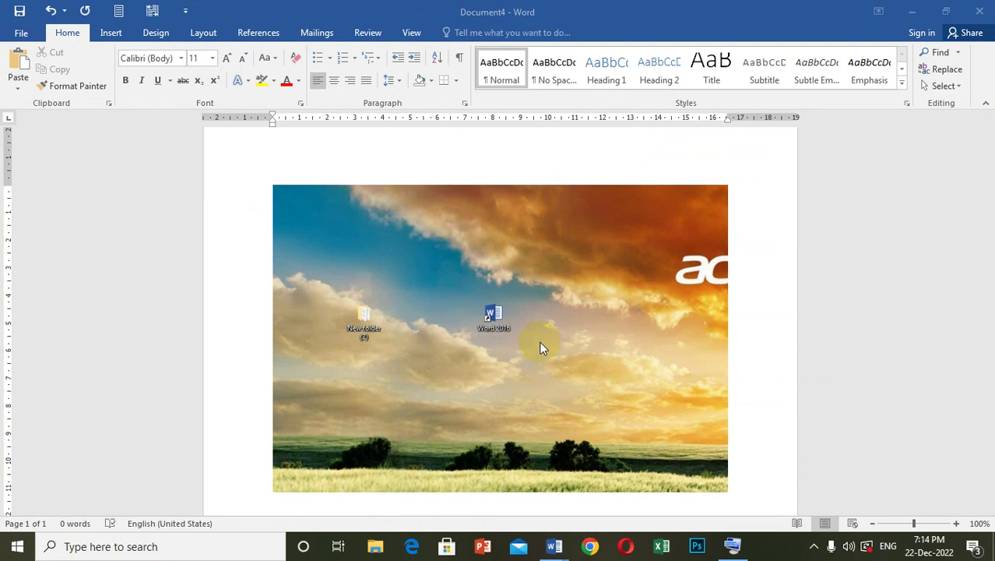
# Shrink the screenshot to about half size, set it In Front of Text, and move it right and down.
pyautogui.click(709, 296)
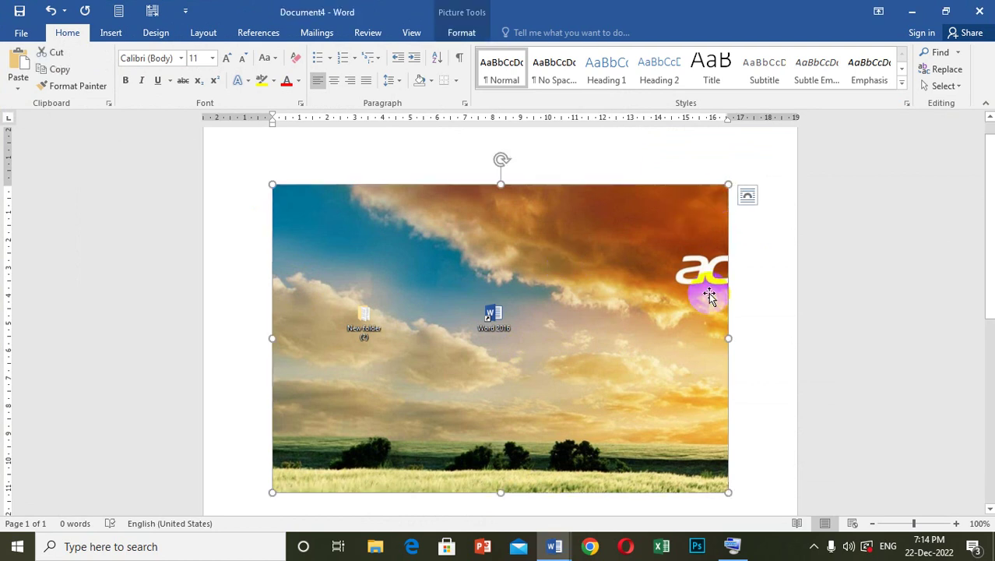
pyautogui.moveTo(728, 185); pyautogui.dragTo(549, 309)
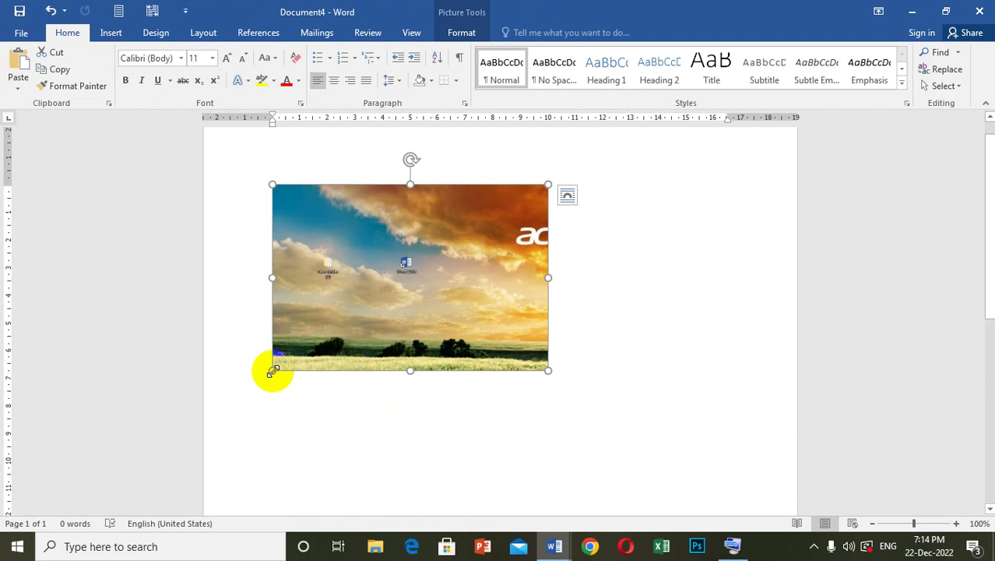
pyautogui.moveTo(271, 370); pyautogui.dragTo(370, 327)
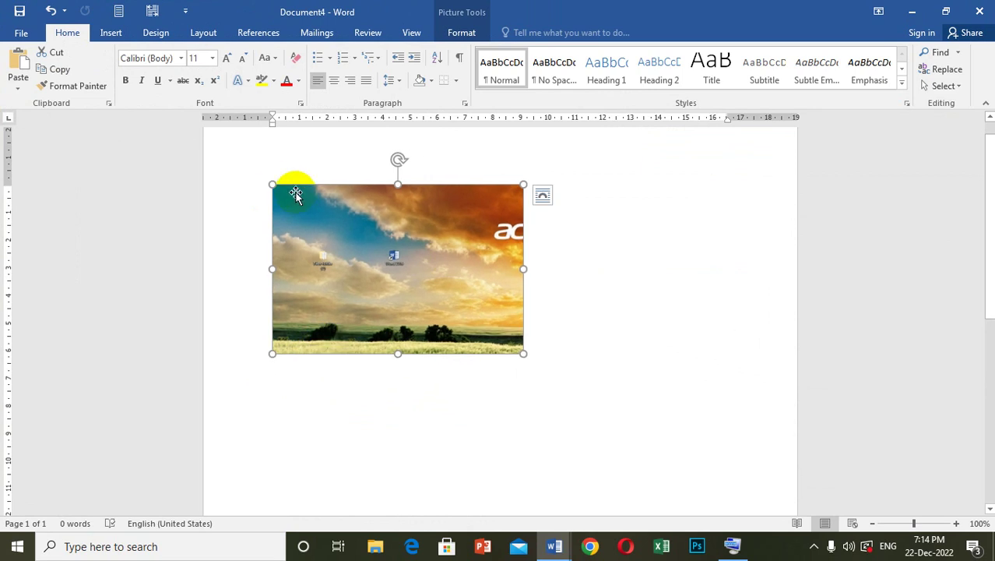
pyautogui.moveTo(523, 354); pyautogui.dragTo(417, 281)
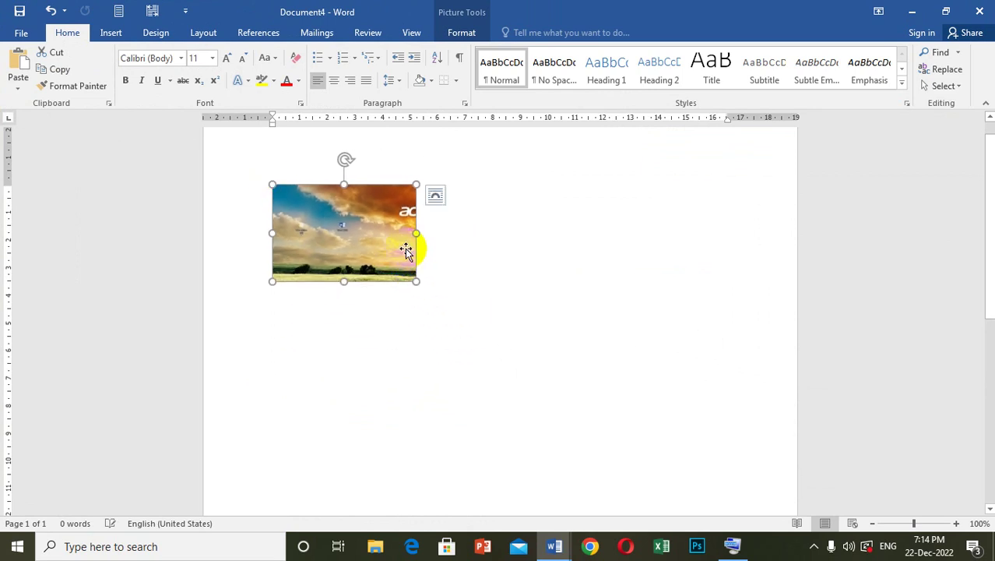
pyautogui.click(434, 196)
pyautogui.click(544, 315)
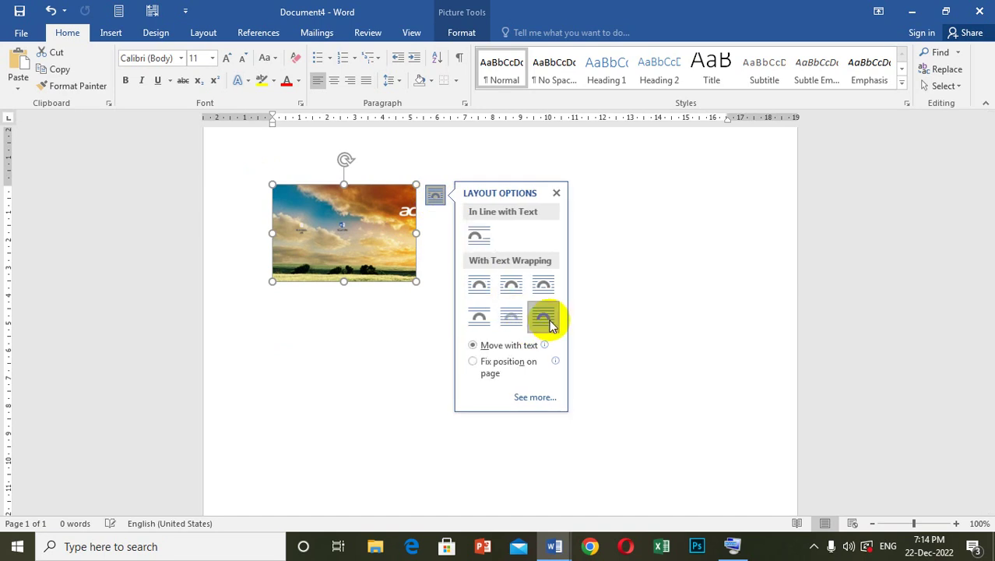
pyautogui.moveTo(406, 242); pyautogui.dragTo(496, 280)
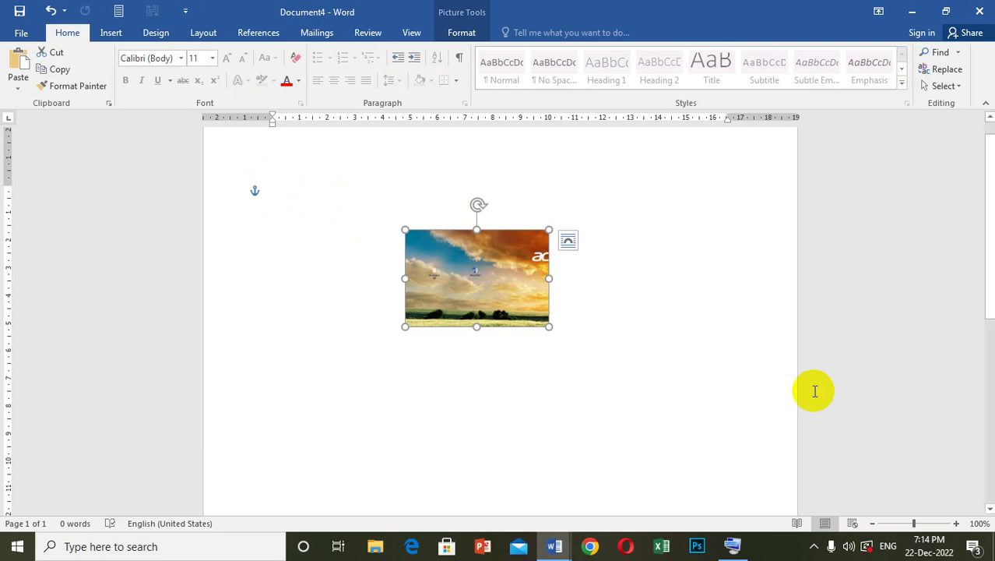
pyautogui.click(732, 545)
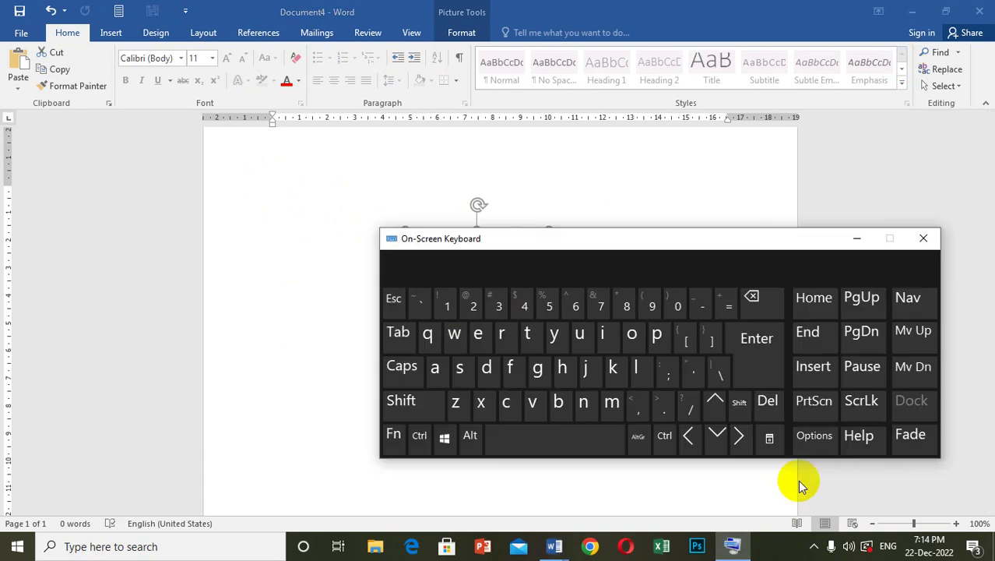
# Capture a second full screenshot with the keyboard's PrtScn, paste it with Ctrl+V, and hide the keyboard.
pyautogui.click(831, 405)
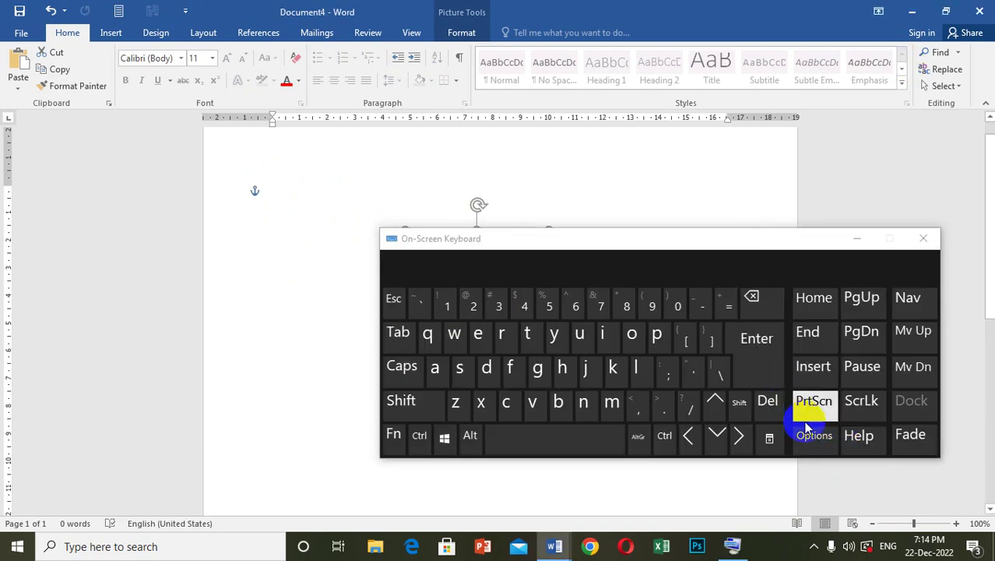
pyautogui.click(810, 410)
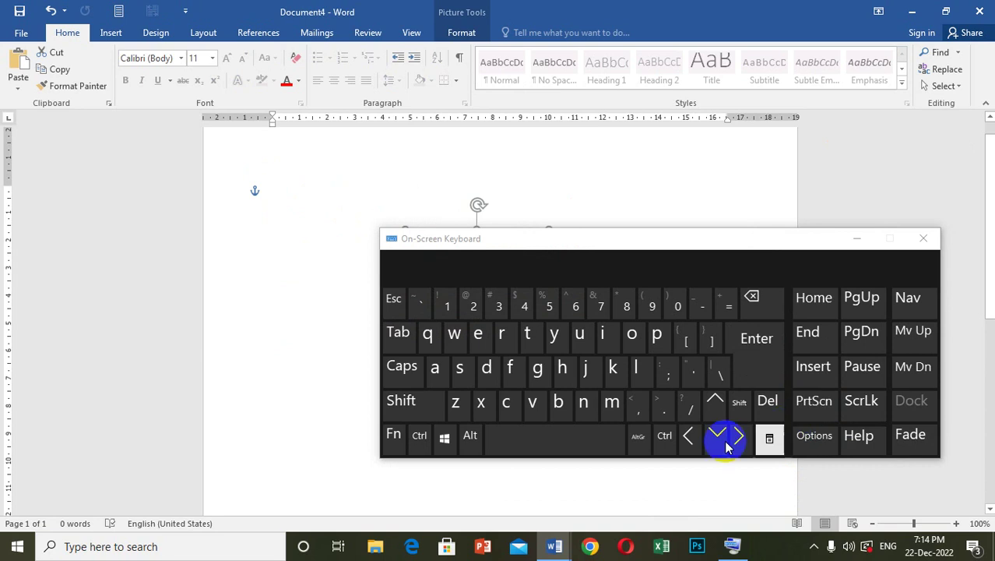
pyautogui.click(352, 360)
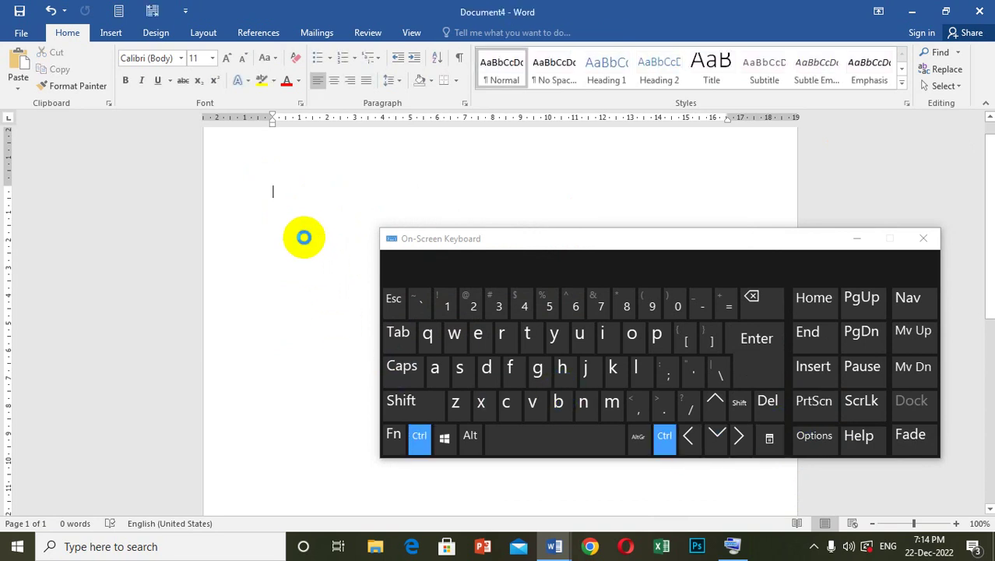
pyautogui.hotkey('ctrl', 'v')
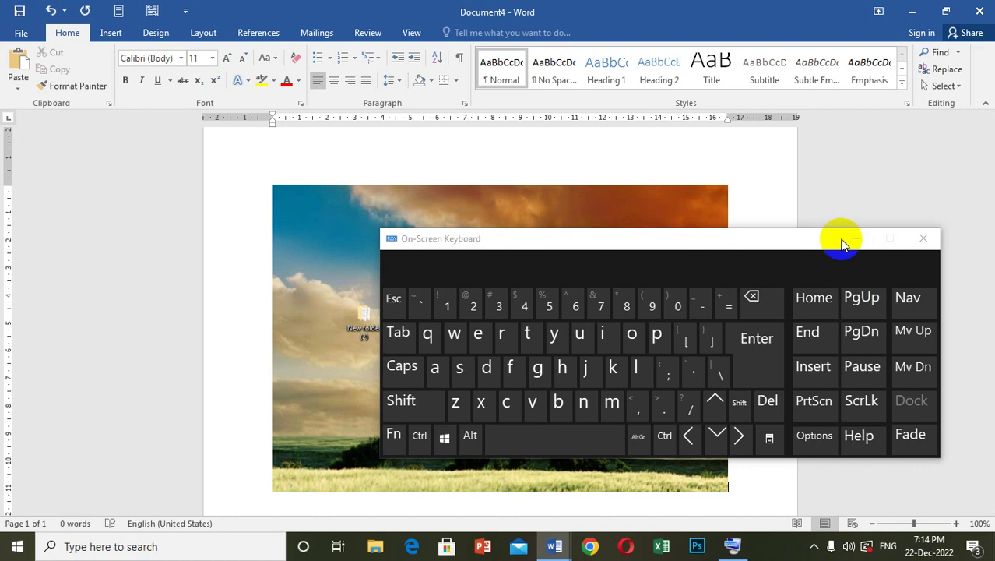
pyautogui.click(858, 238)
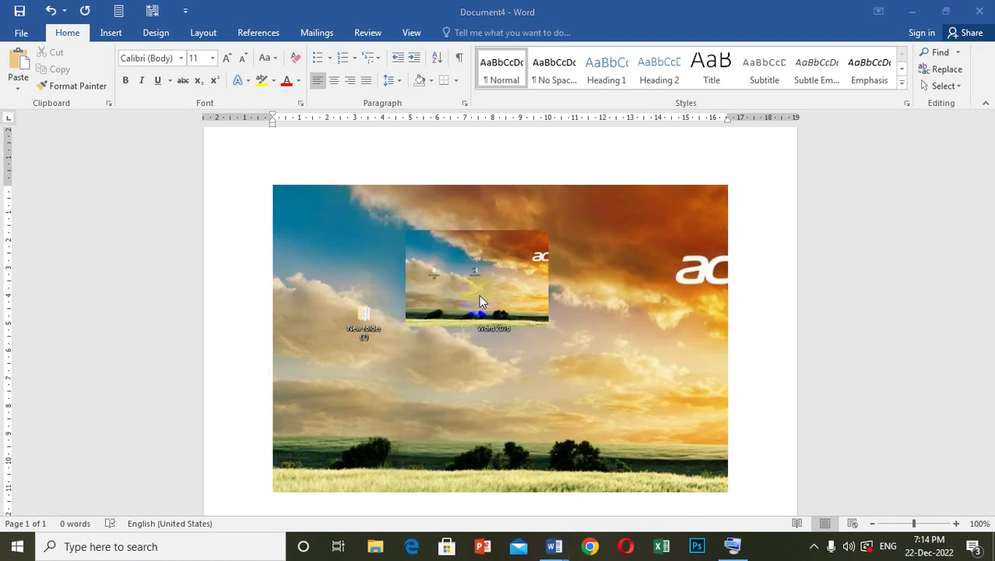
# Set the large screenshot In Front of Text, shrink it, and stagger both pictures on the page.
pyautogui.click(290, 209)
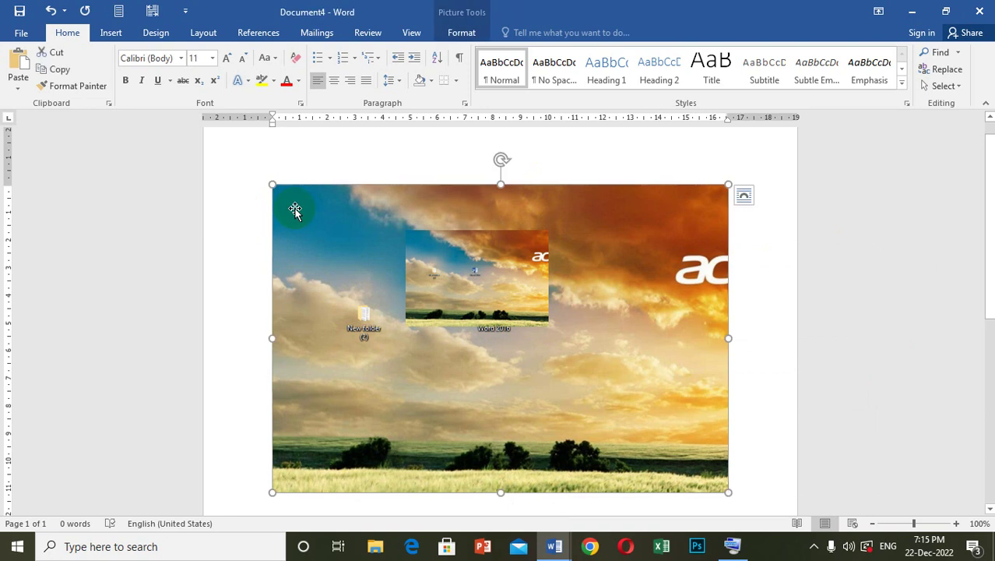
pyautogui.click(747, 196)
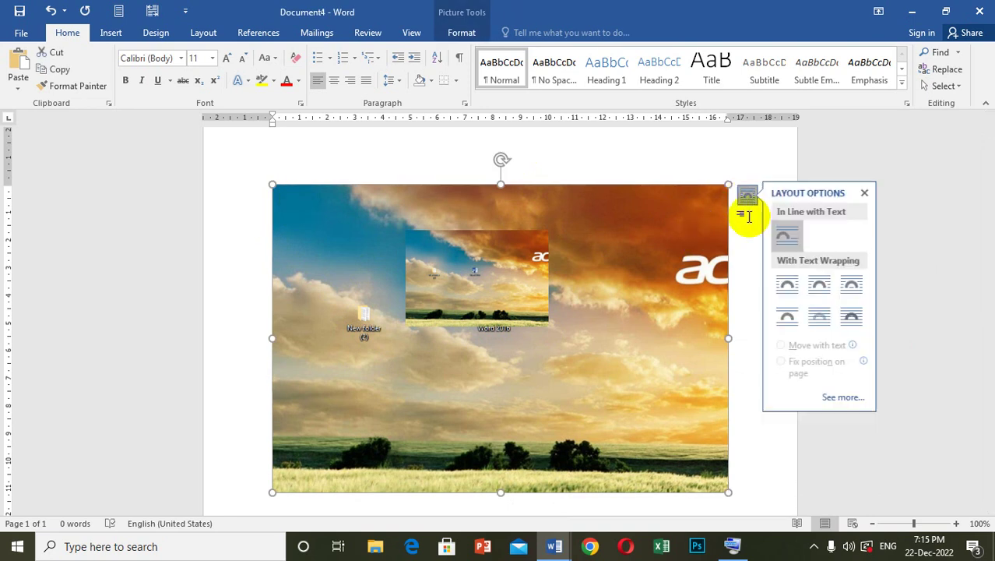
pyautogui.click(855, 316)
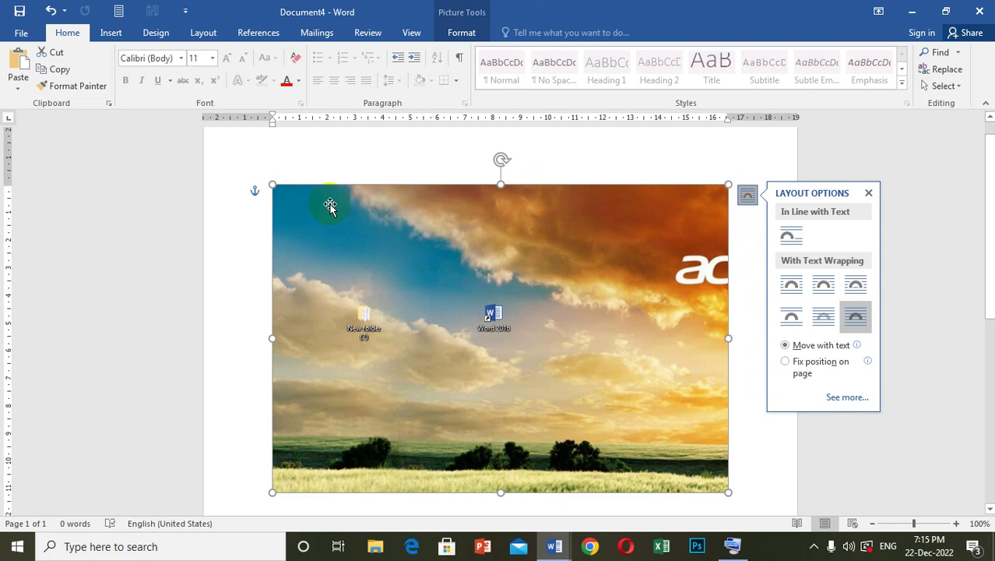
pyautogui.moveTo(273, 184); pyautogui.dragTo(451, 306)
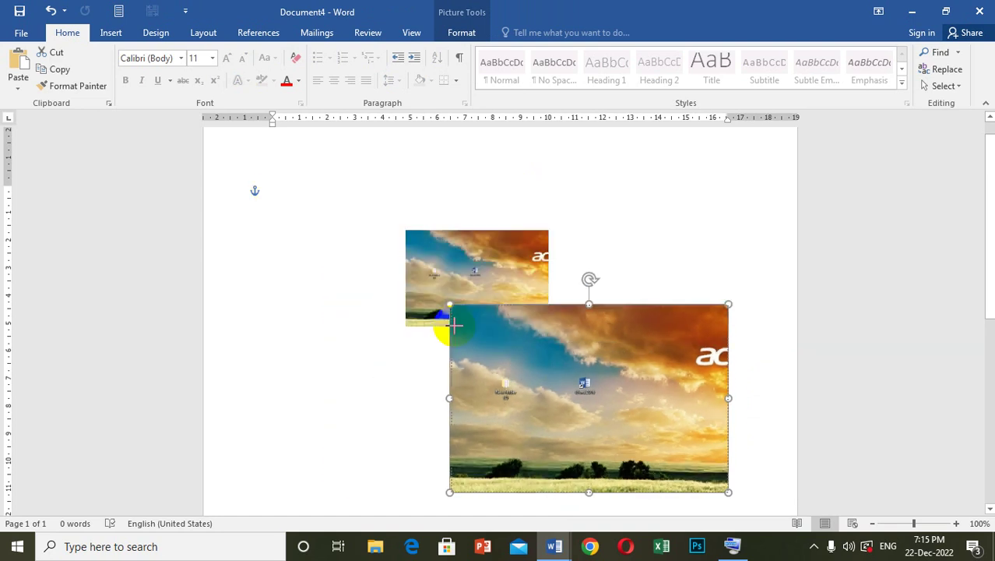
pyautogui.moveTo(722, 490); pyautogui.dragTo(646, 427)
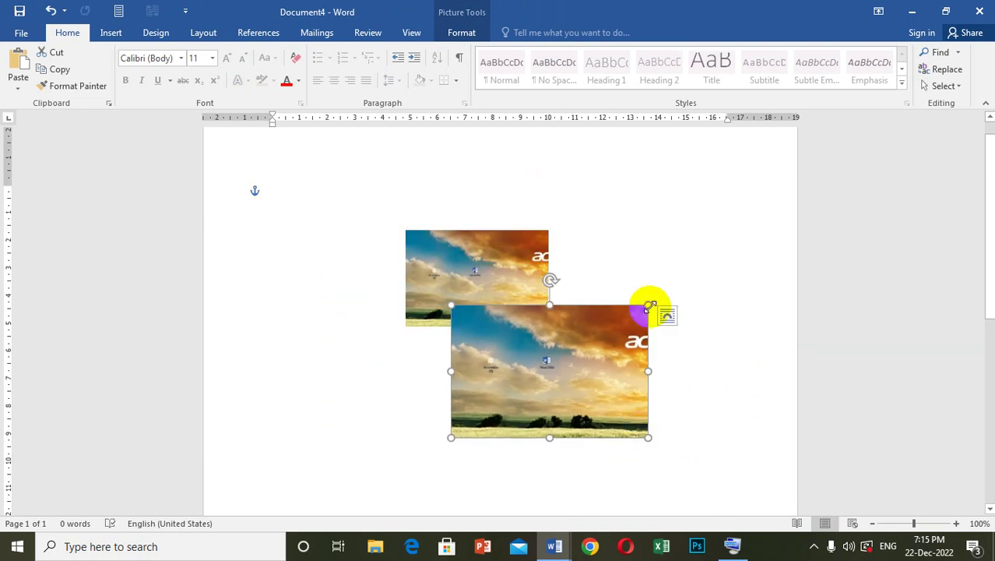
pyautogui.moveTo(650, 306); pyautogui.dragTo(583, 329)
pyautogui.click(495, 267)
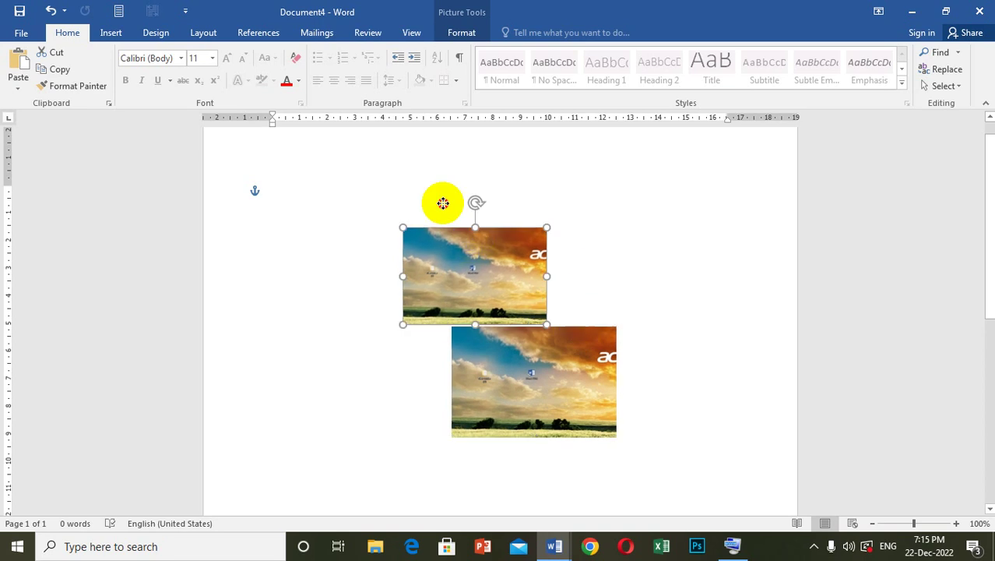
pyautogui.moveTo(443, 203); pyautogui.dragTo(443, 203)
pyautogui.moveTo(559, 349); pyautogui.dragTo(584, 258)
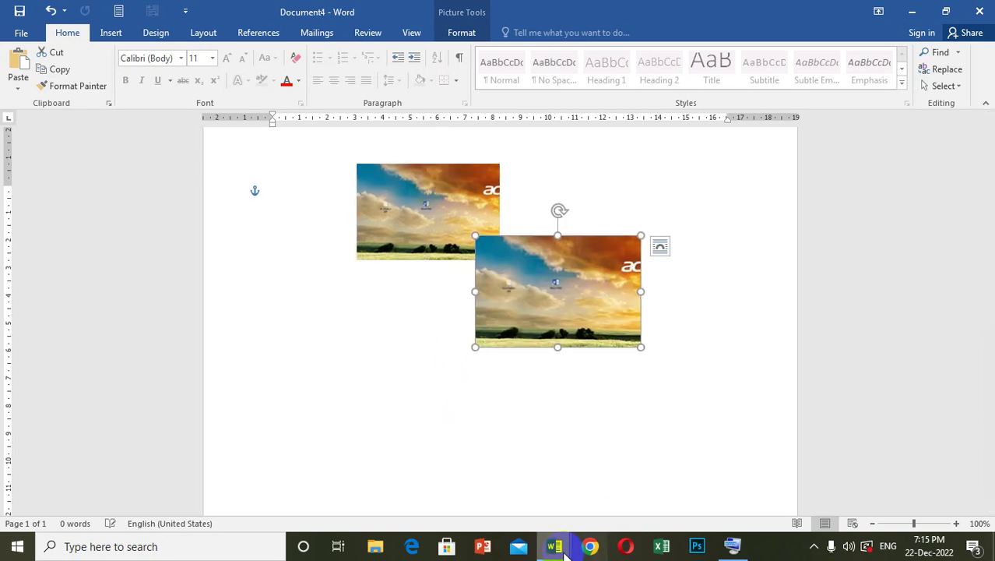
# Switch to Document1 and select the words 'Snipping Tool' in the methods list.
pyautogui.moveTo(555, 548)
pyautogui.click(477, 471)
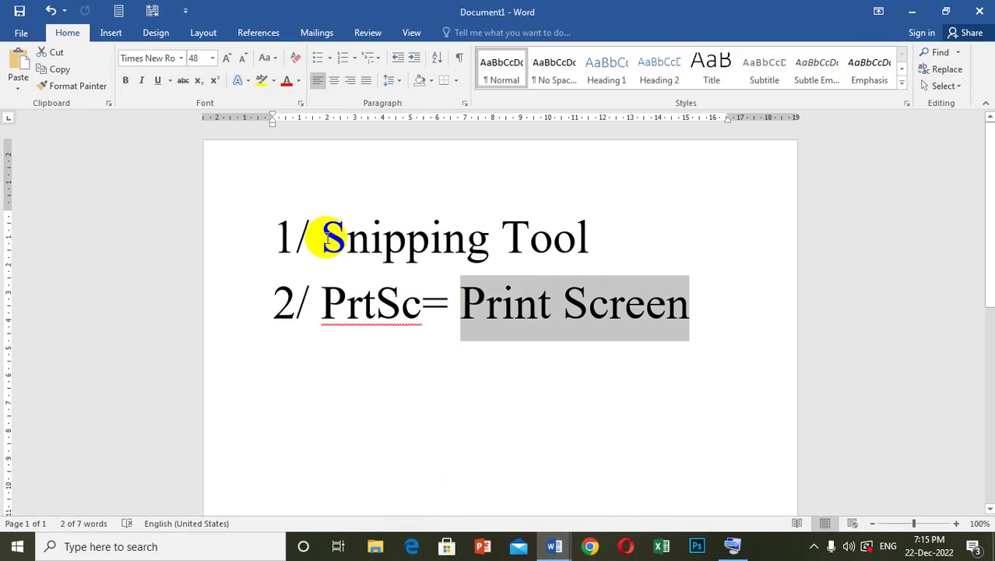
pyautogui.moveTo(322, 235); pyautogui.dragTo(590, 236)
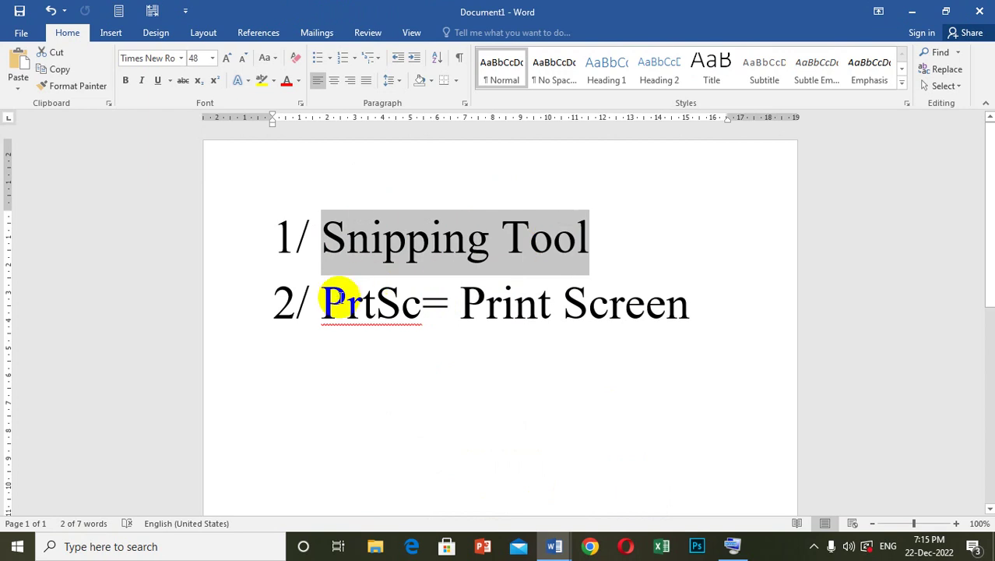